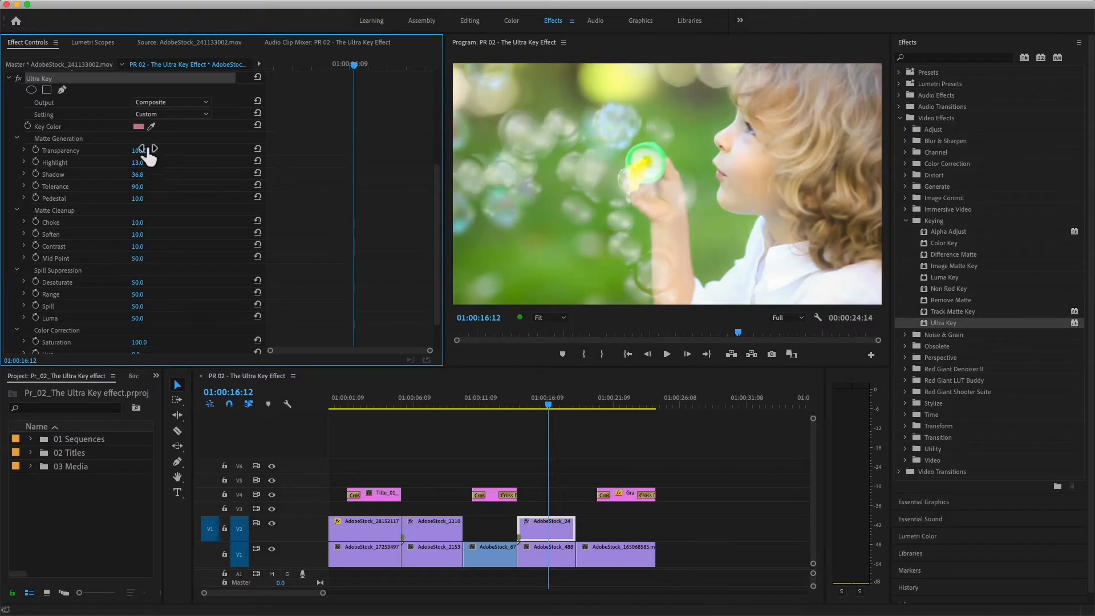
# Adjust Ultra Key on the pink bubble clip, setting Tolerance to 31, Soften to 55 and Desaturate to 100, and scrub the result
pyautogui.moveTo(138, 186); pyautogui.dragTo(120, 187)
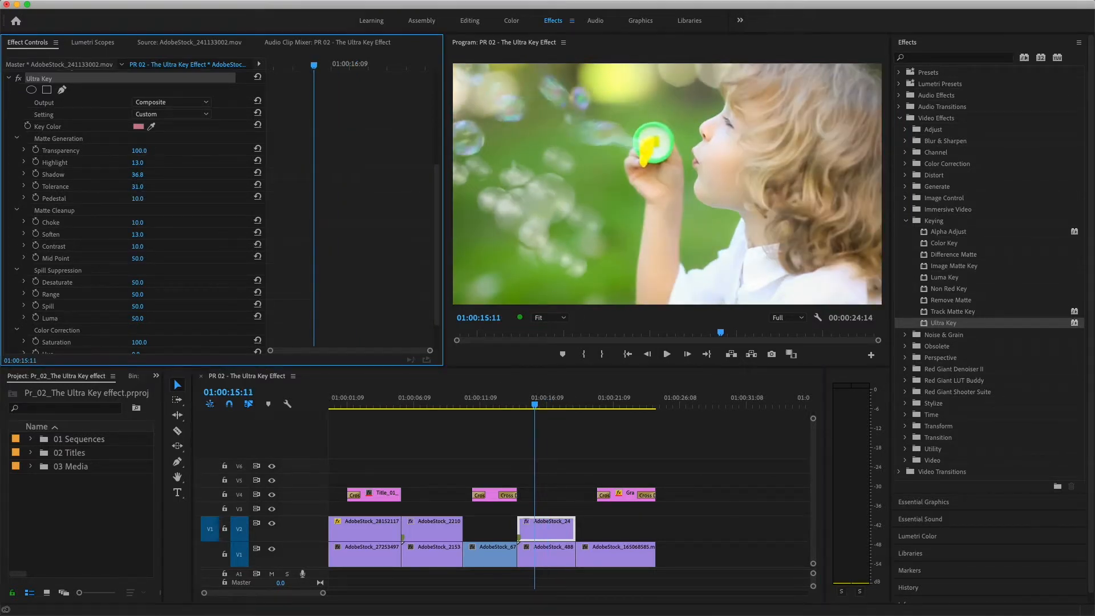
pyautogui.moveTo(139, 234); pyautogui.dragTo(147, 237)
pyautogui.moveTo(154, 286); pyautogui.dragTo(165, 286)
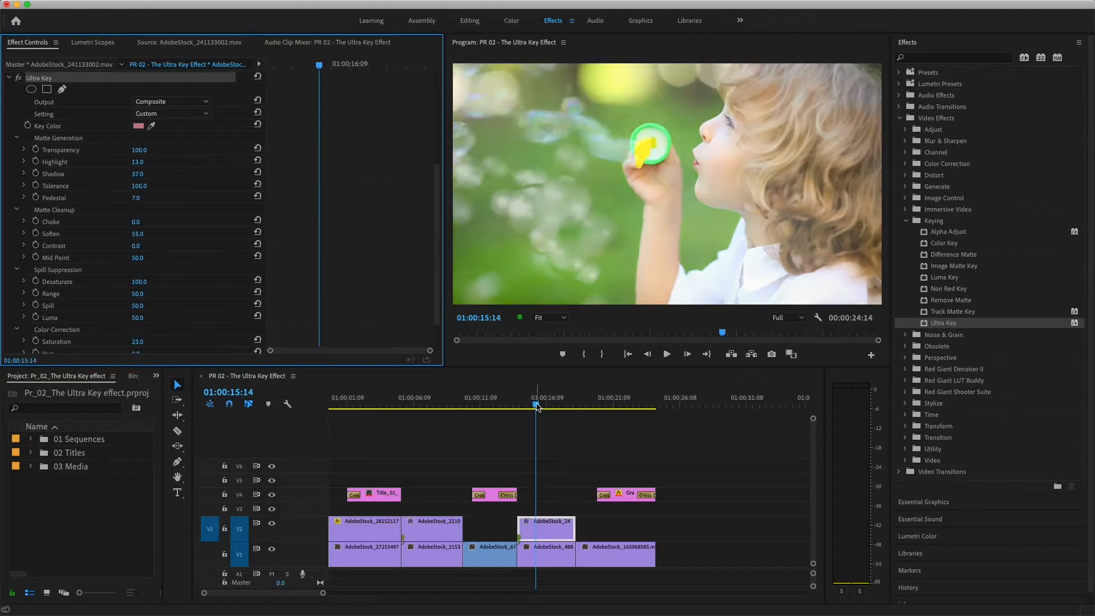
pyautogui.moveTo(536, 406); pyautogui.dragTo(515, 406)
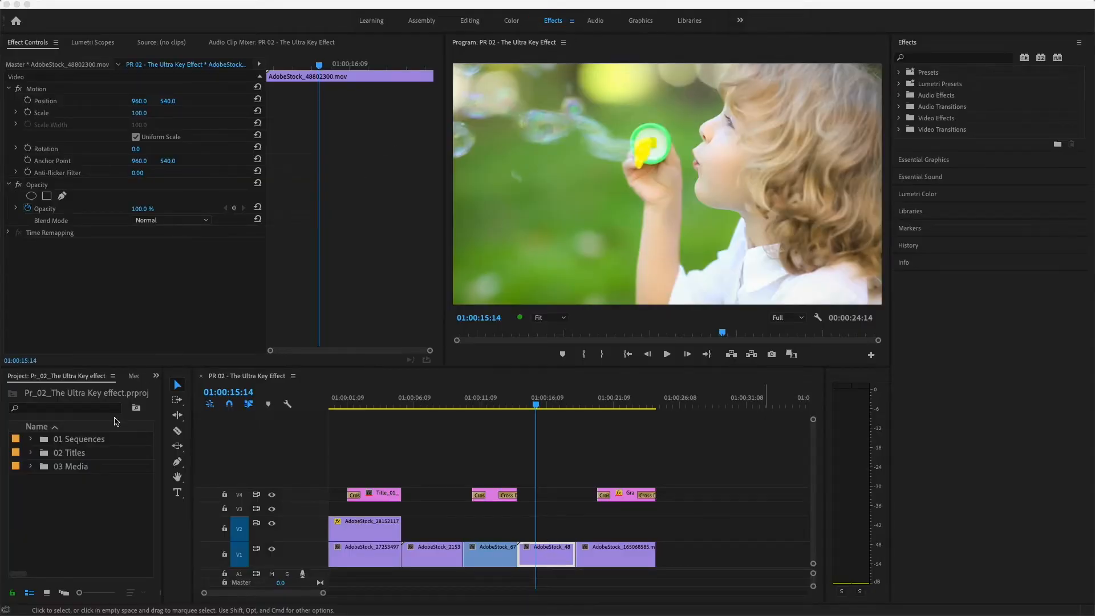
# Open the 03 Media bin and preview the green-screen bubble clip AdobeStock_221030547.mov as a source clip
pyautogui.doubleClick(45, 468)
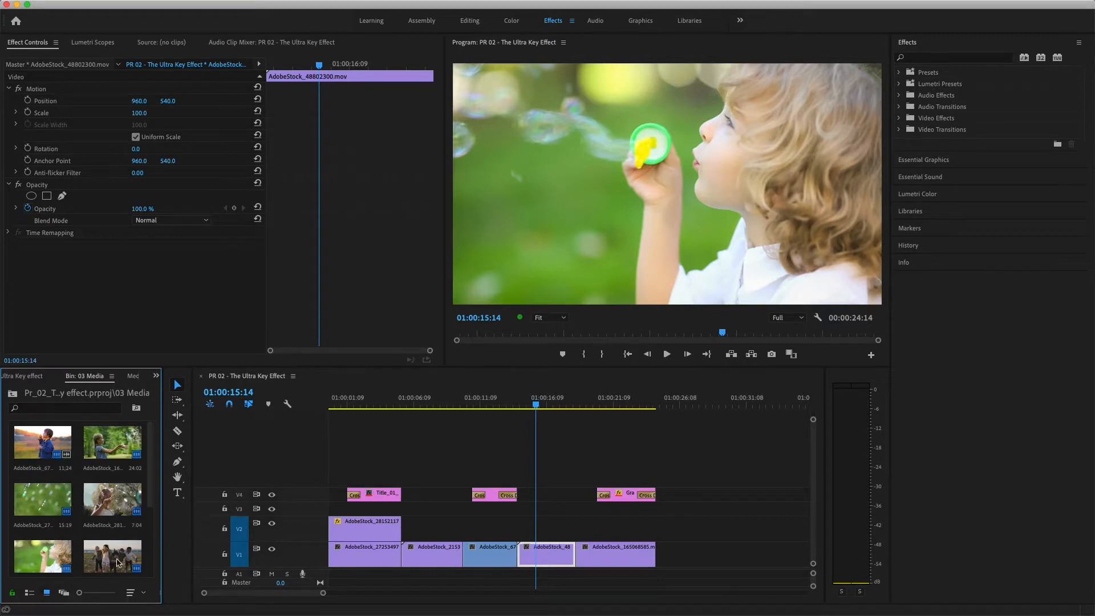
pyautogui.moveTo(152, 457); pyautogui.dragTo(147, 533)
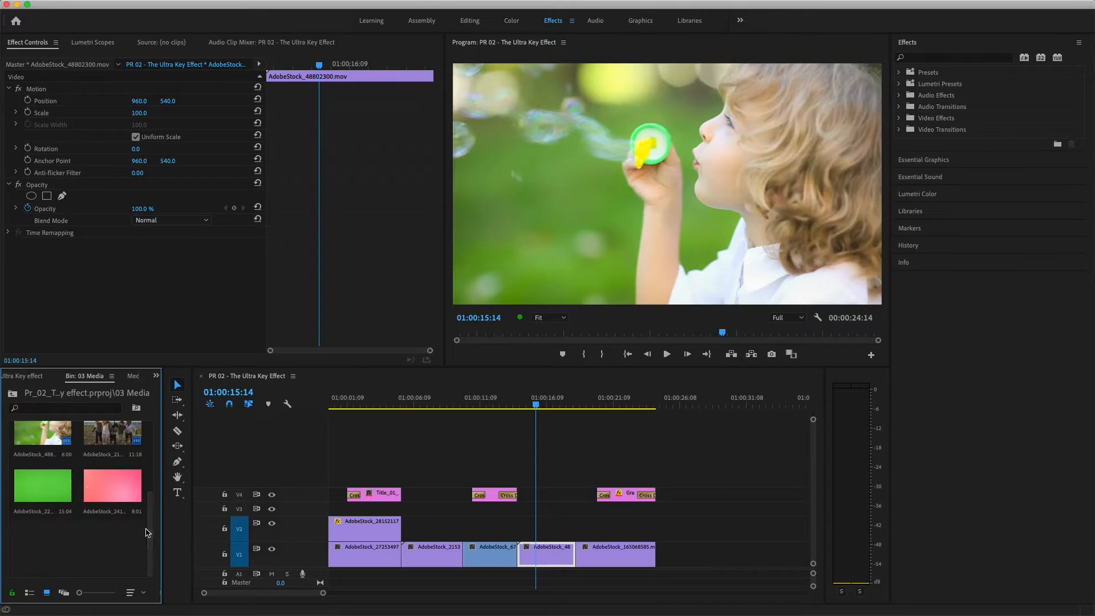
pyautogui.doubleClick(56, 485)
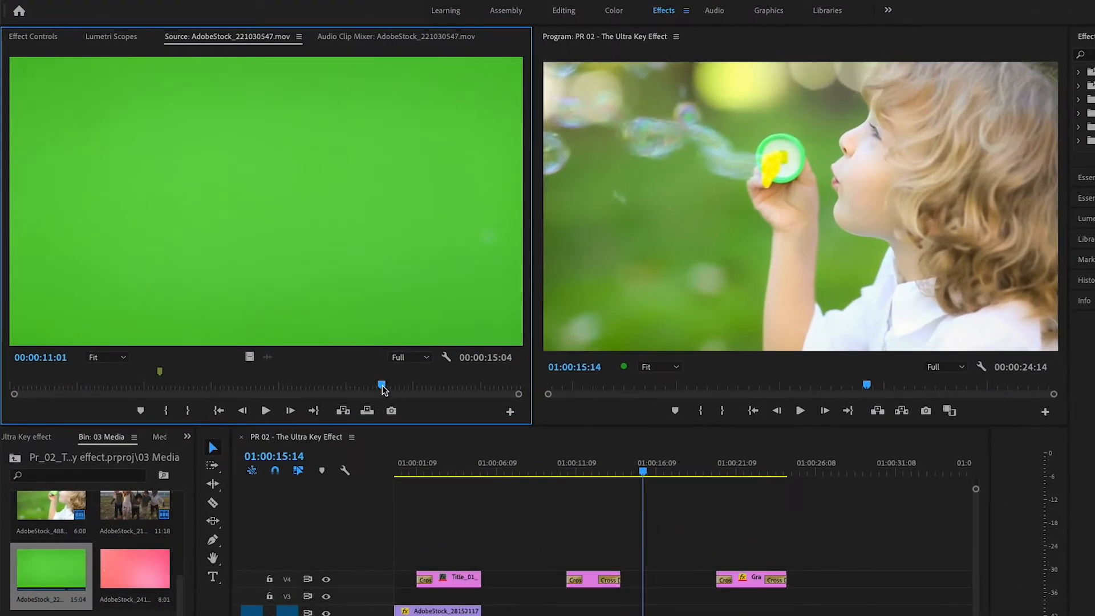
pyautogui.moveTo(382, 390); pyautogui.dragTo(6, 385)
pyautogui.press('space')
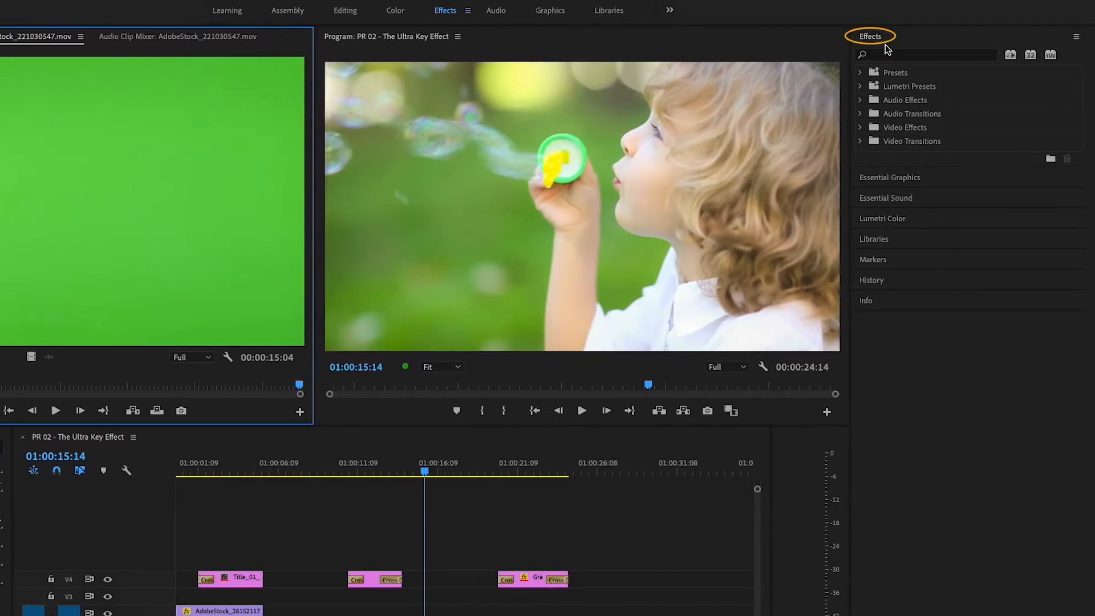
# Expand the Video Effects and Keying folders to show the Ultra Key effect
pyautogui.click(860, 127)
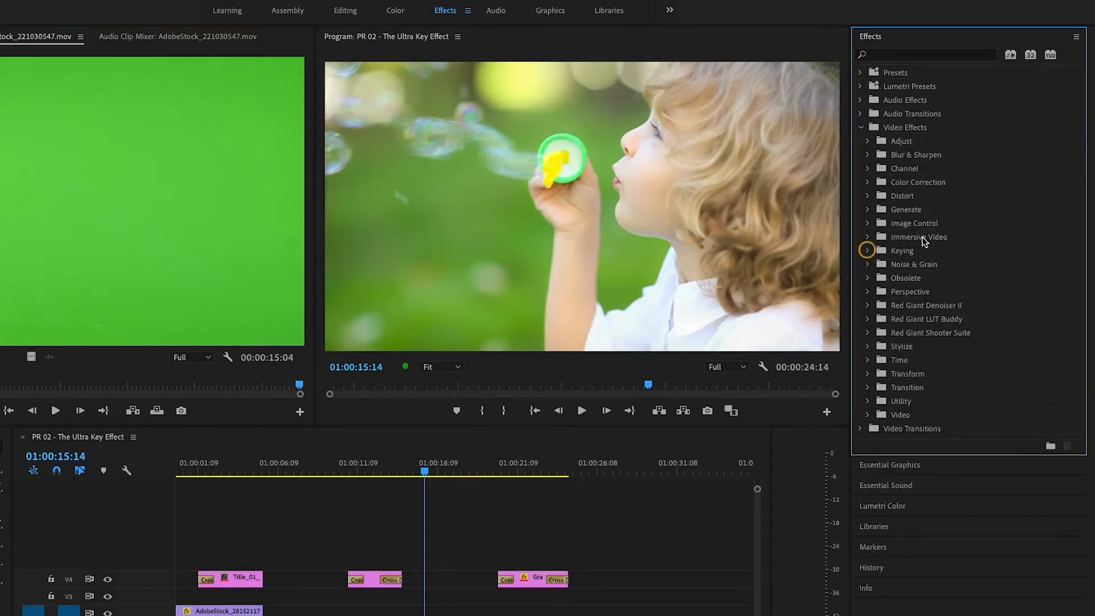
pyautogui.click(868, 251)
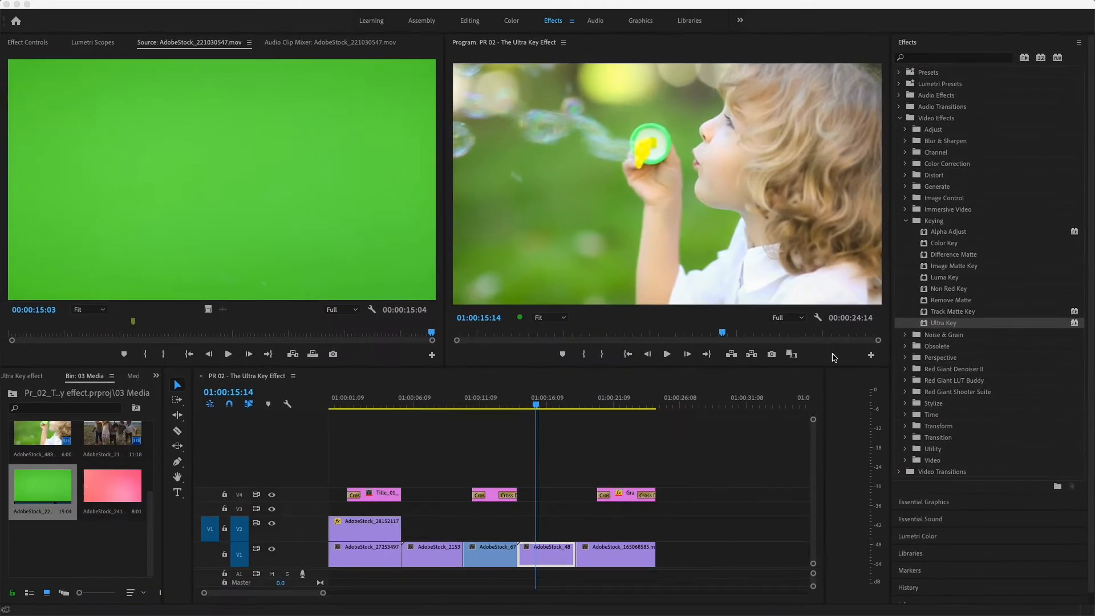
# Overwrite the green-screen clip from its marker at 00:00:04:14 onto V2, across the full length of the running-children clip
pyautogui.moveTo(537, 406); pyautogui.dragTo(450, 426)
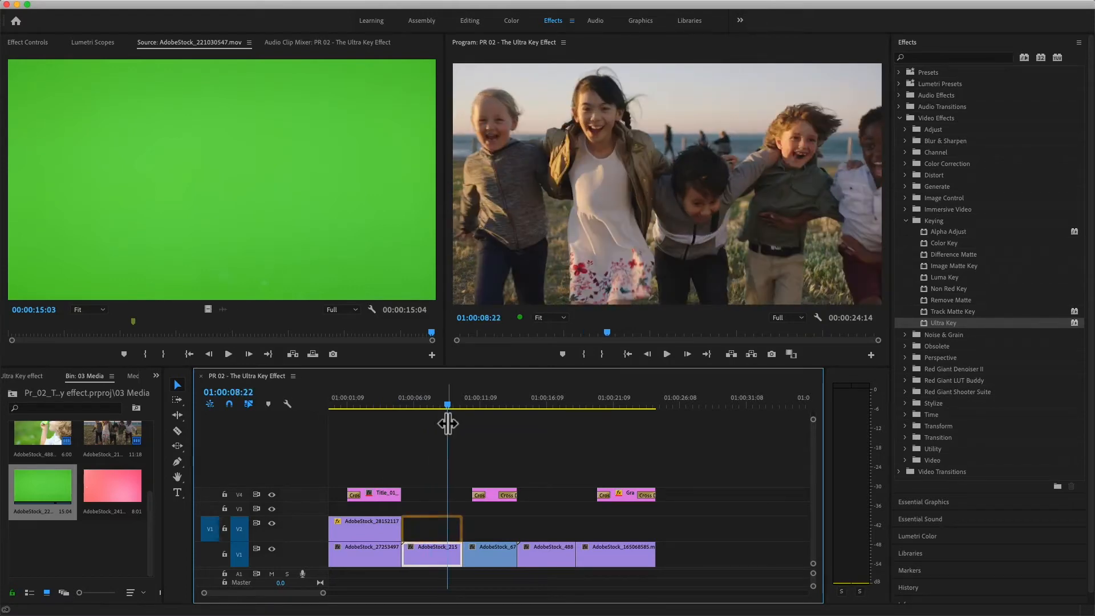
pyautogui.click(362, 254)
pyautogui.moveTo(431, 332); pyautogui.dragTo(133, 335)
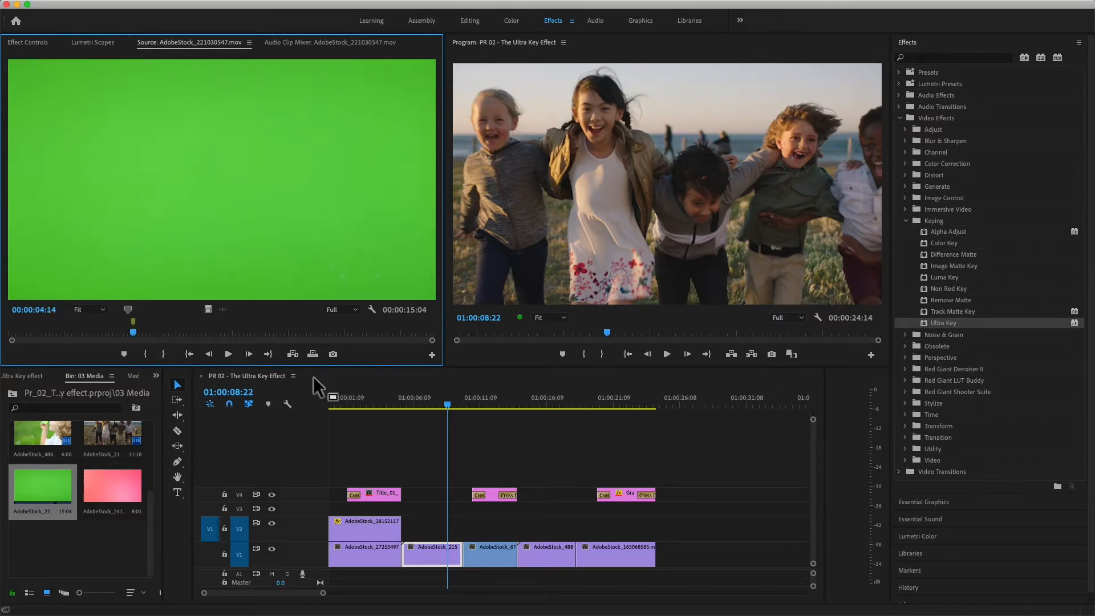
pyautogui.click(433, 409)
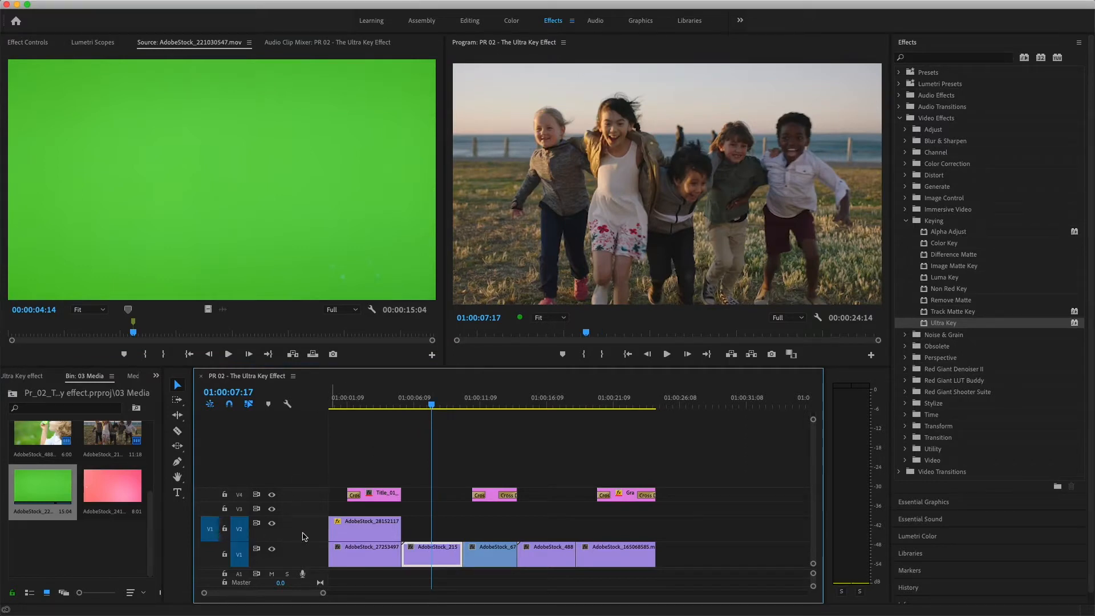
pyautogui.press('x')
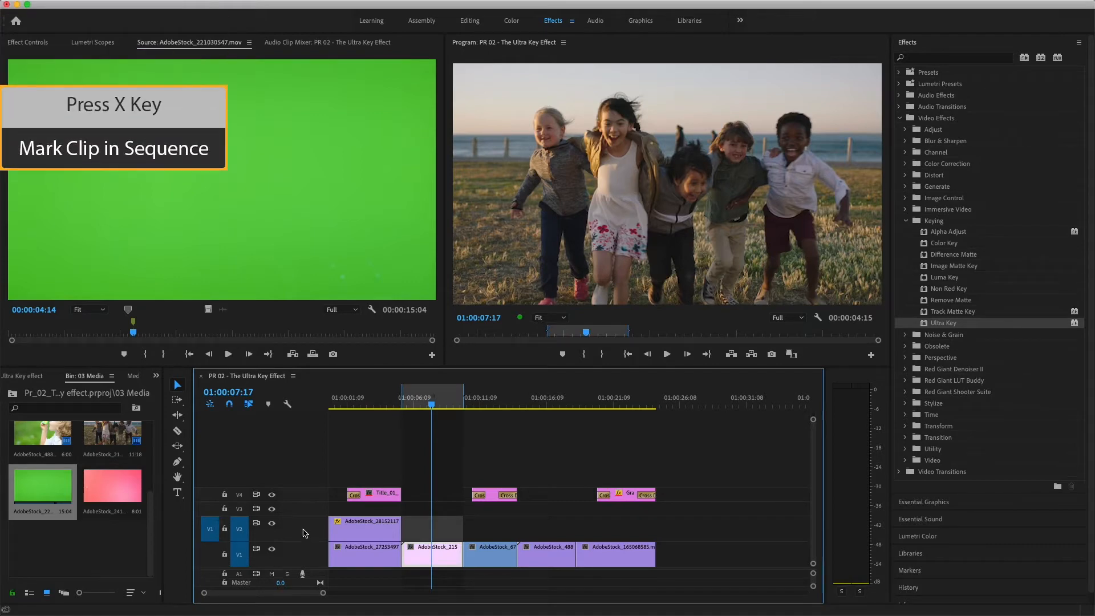
pyautogui.click(312, 353)
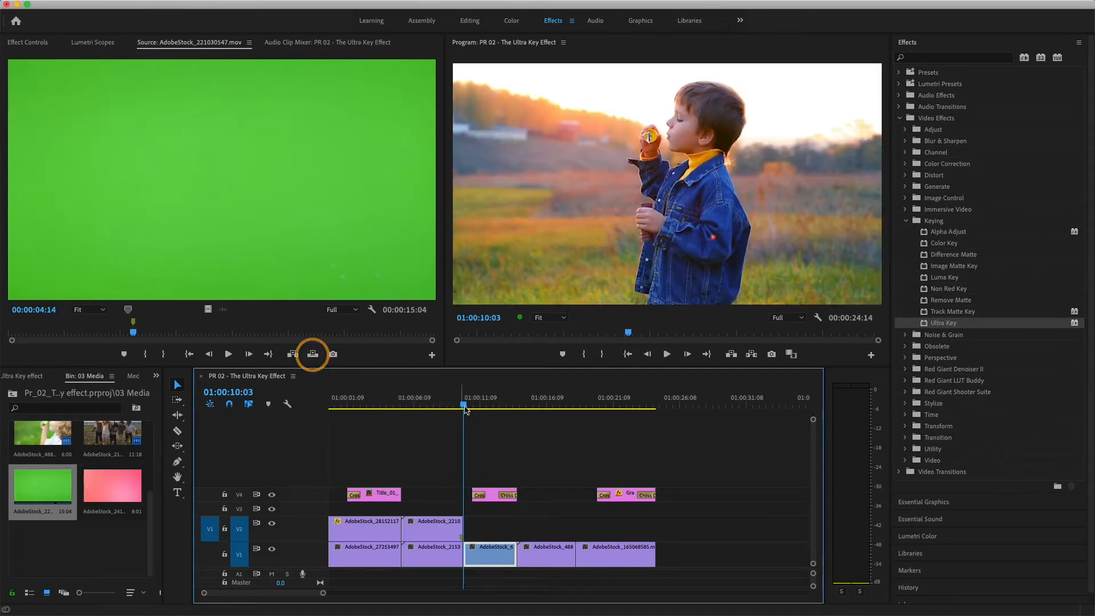
# Apply the Ultra Key effect to the green-screen clip on V2 at 01:00:06:22 and show its effect settings
pyautogui.moveTo(465, 410); pyautogui.dragTo(421, 411)
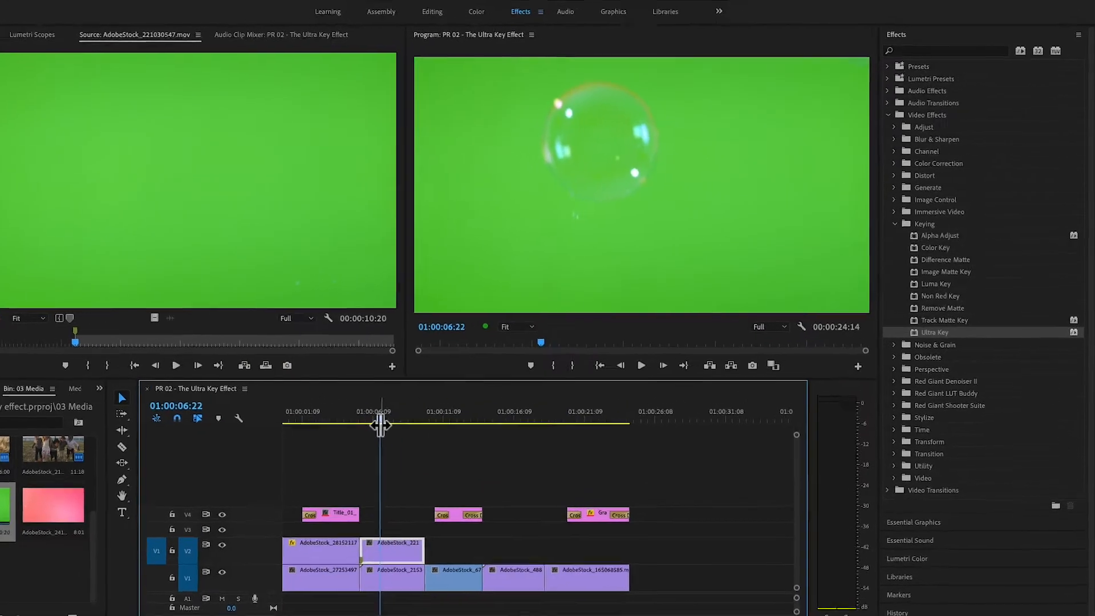
pyautogui.moveTo(915, 332); pyautogui.dragTo(306, 596)
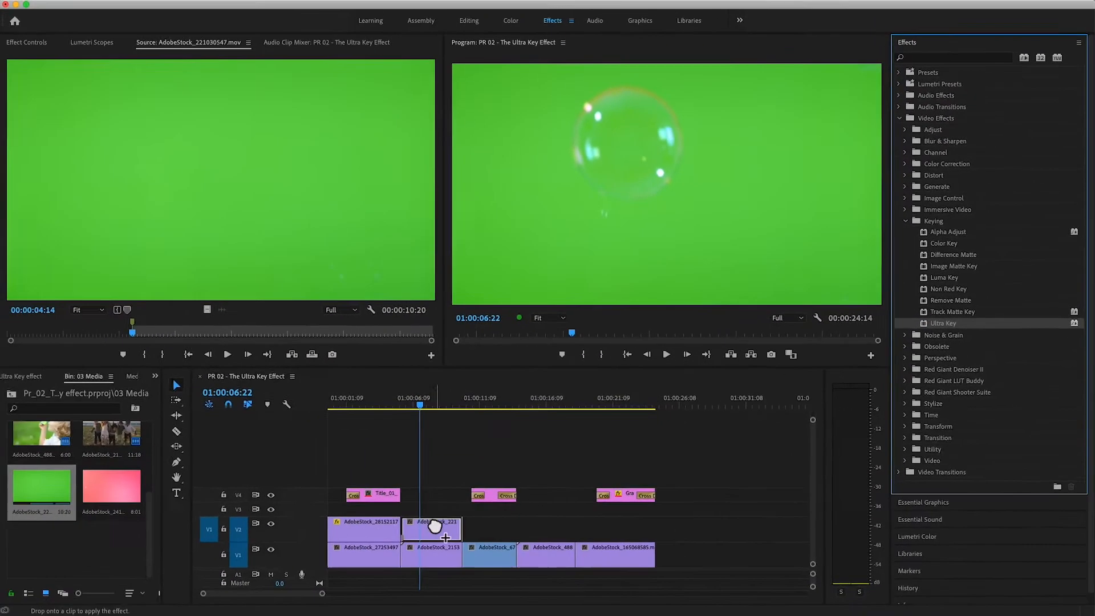
pyautogui.moveTo(435, 526); pyautogui.dragTo(435, 523)
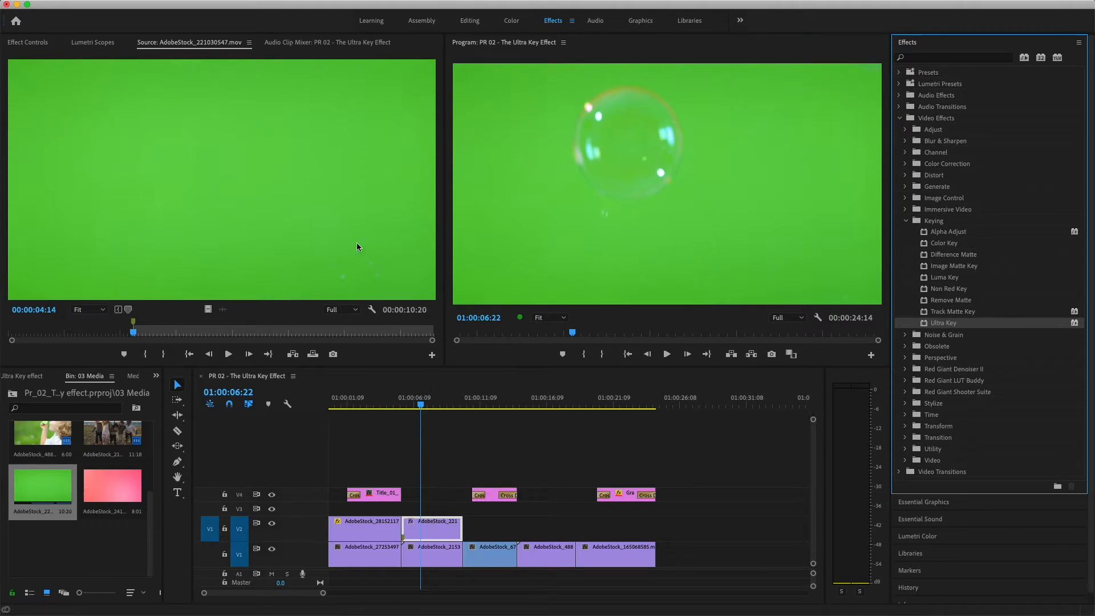
pyautogui.click(29, 43)
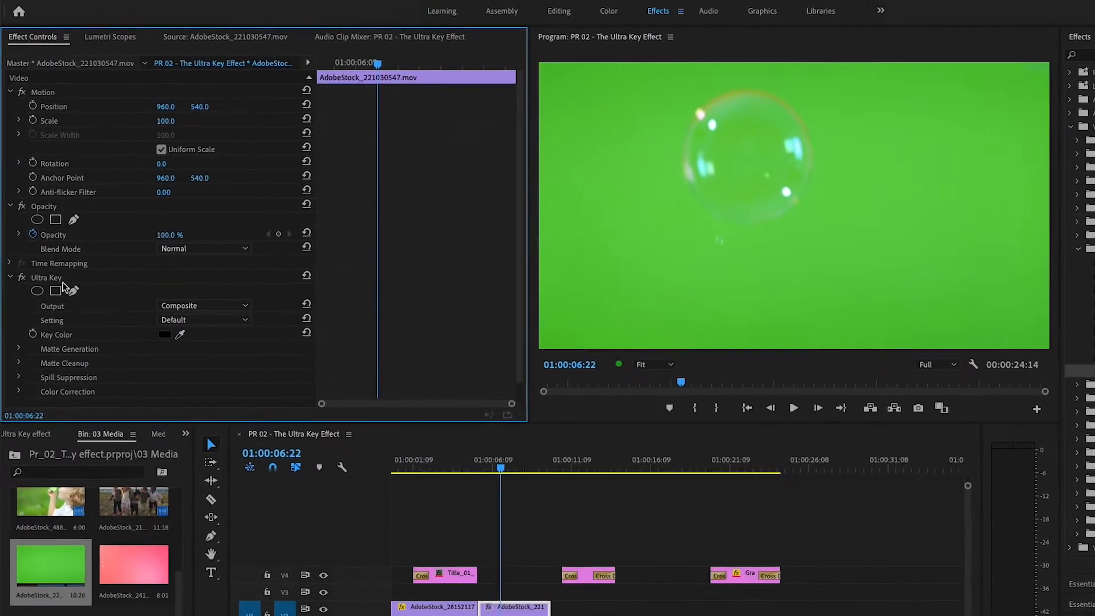
pyautogui.click(47, 249)
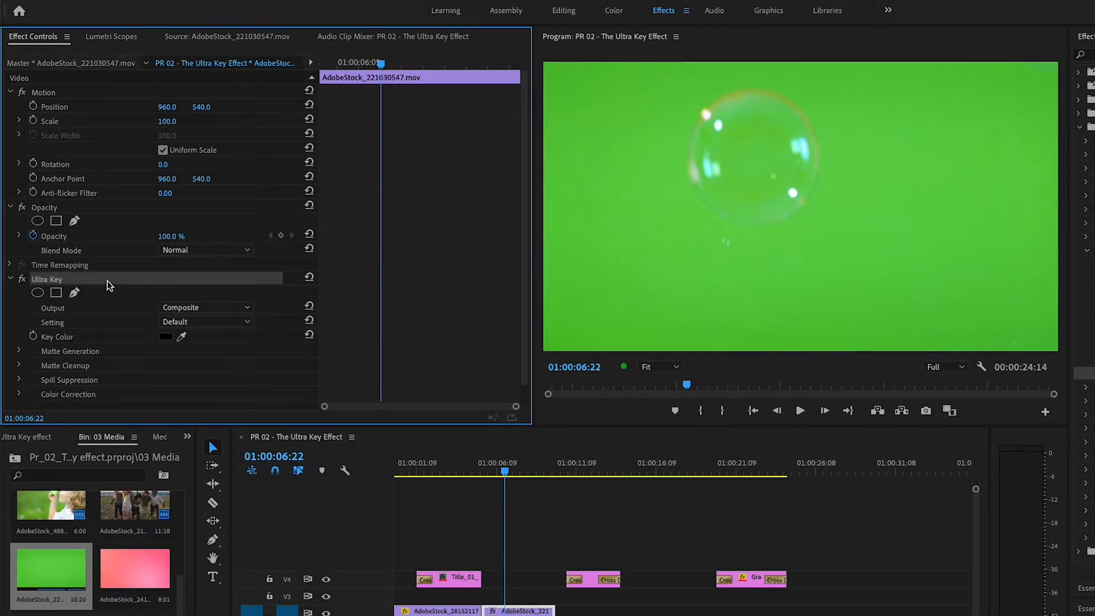
# Sample the green background as the Ultra Key key color with an averaged eyedropper and set Setting to Aggressive
pyautogui.click(182, 337)
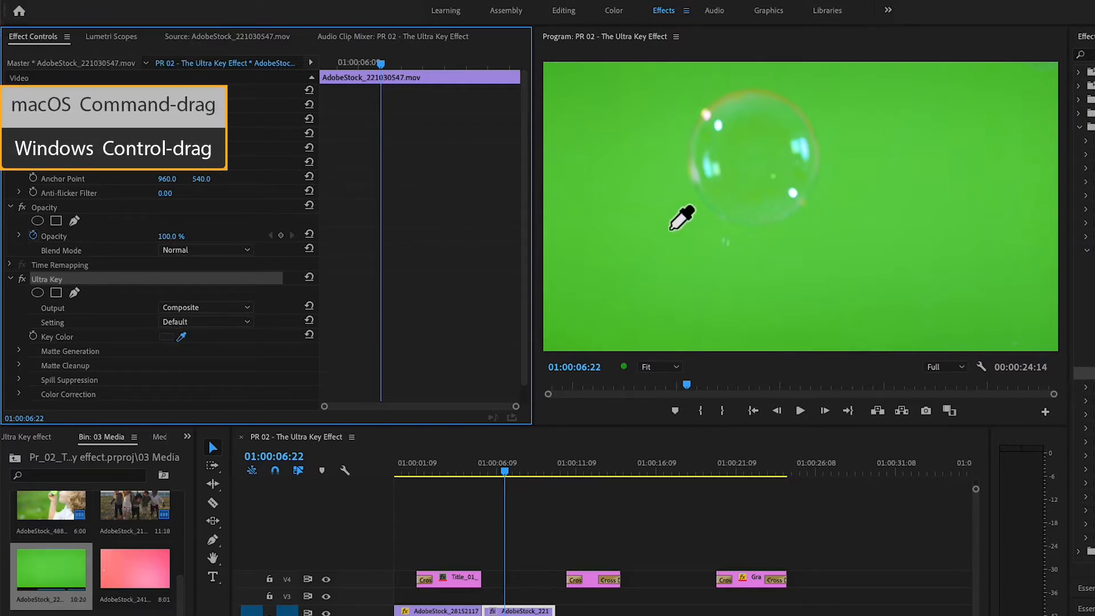
pyautogui.keyDown('ctrl'); pyautogui.click(827, 263); pyautogui.keyUp('ctrl')
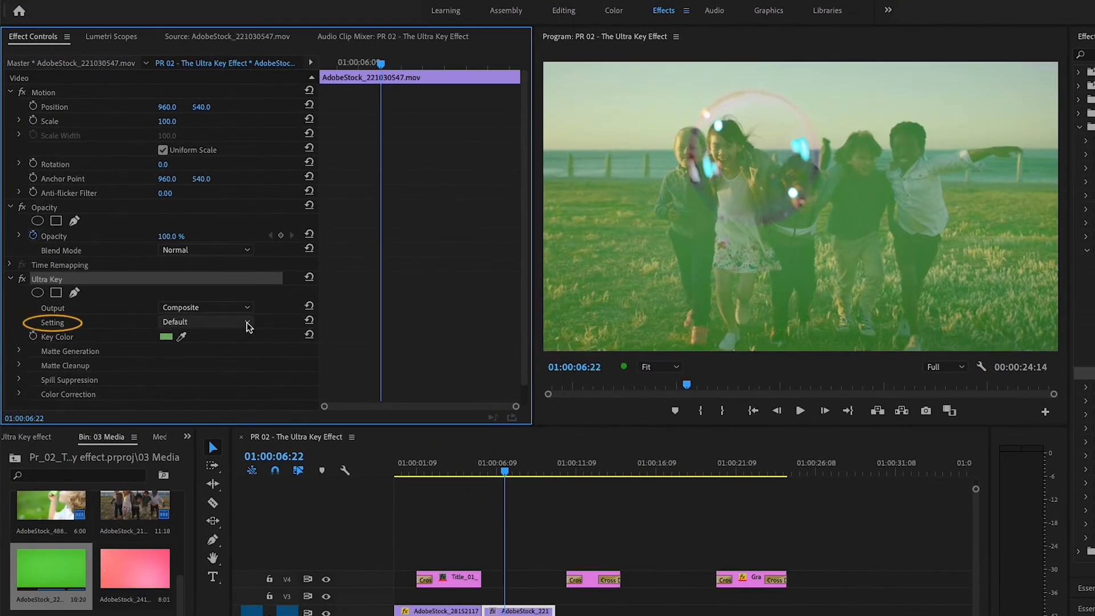
pyautogui.click(248, 323)
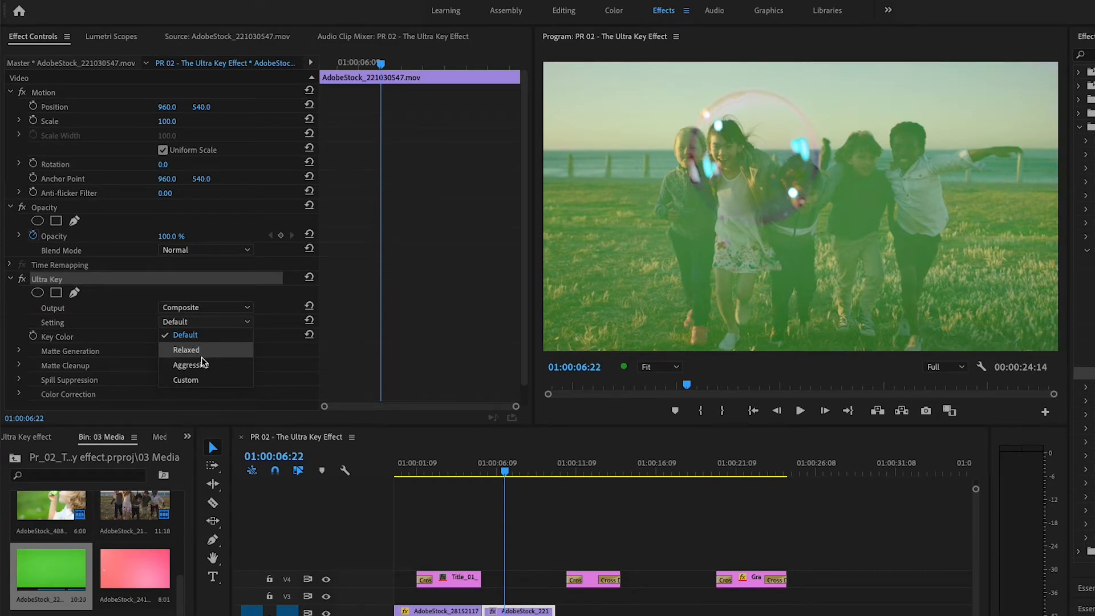
pyautogui.click(192, 365)
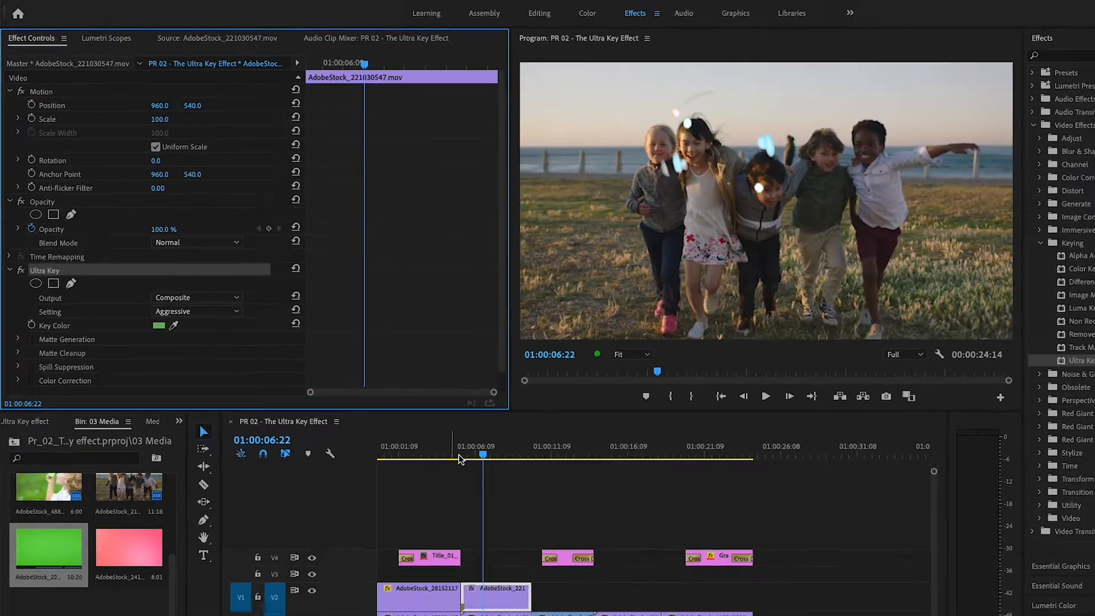
# Play the keyed bubbles over the running-children clip from the start of the clip
pyautogui.click(480, 470)
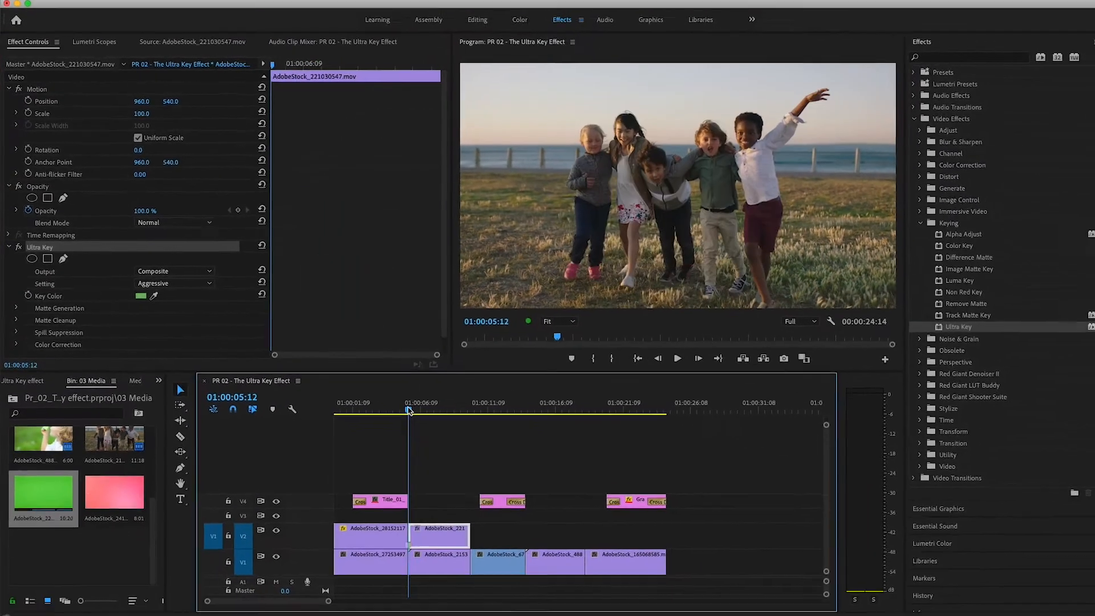
pyautogui.press('space')
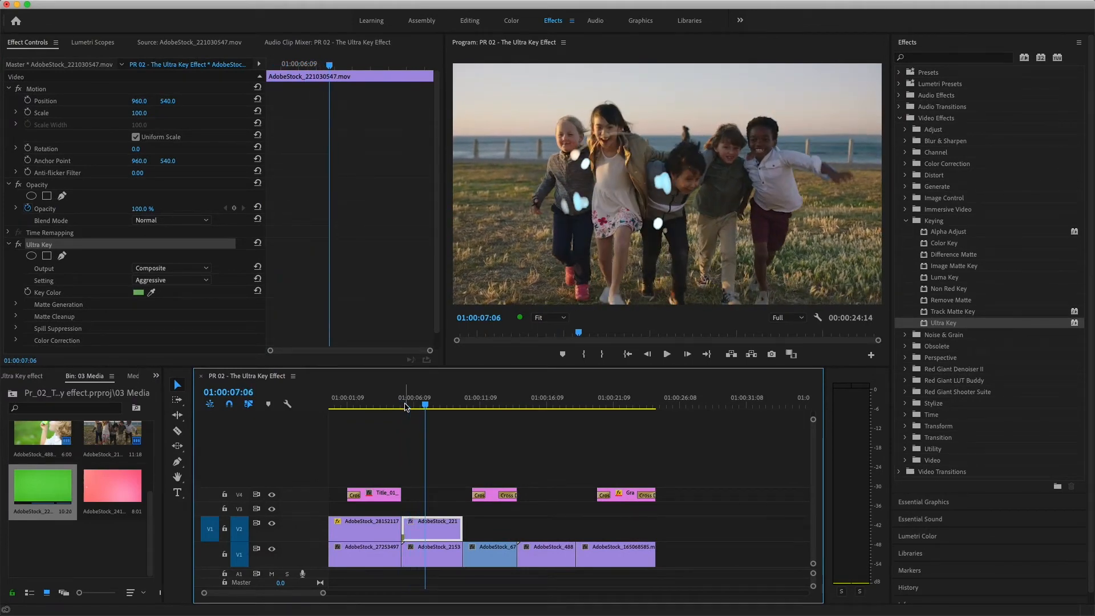
pyautogui.click(405, 407)
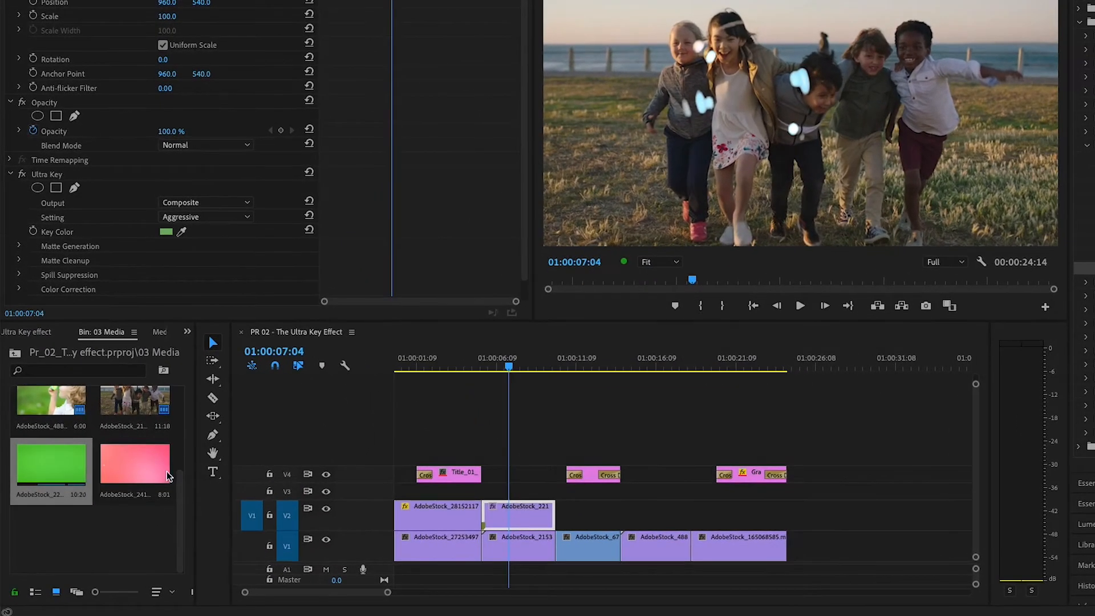
# Load the pink bubble clip AdobeStock_241133002.mov as the source and preview it from its marker at 00:00:00:09
pyautogui.click(107, 483)
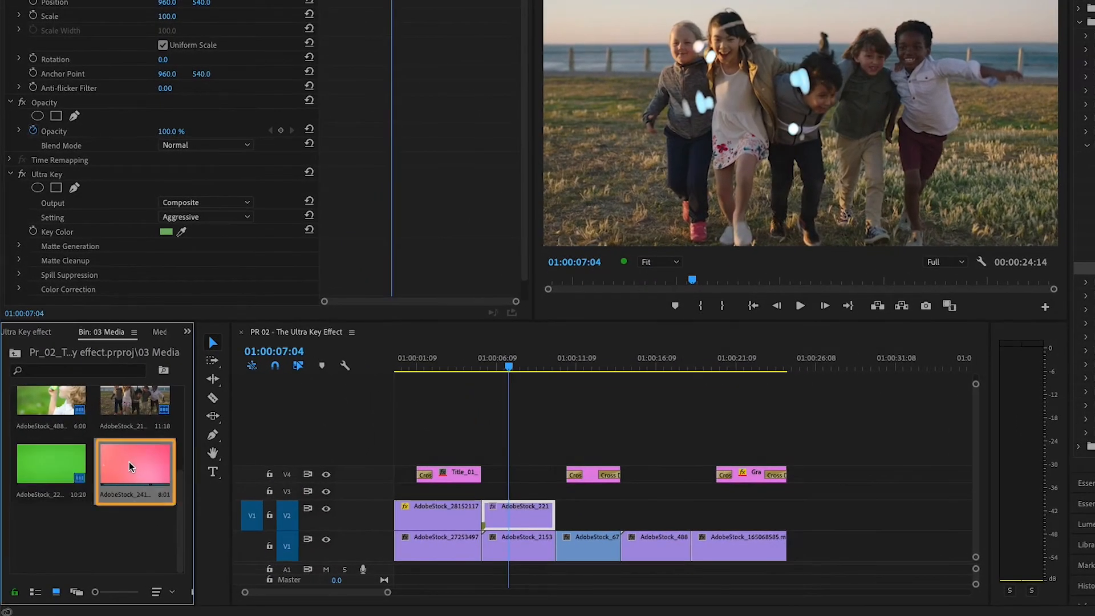
pyautogui.doubleClick(129, 460)
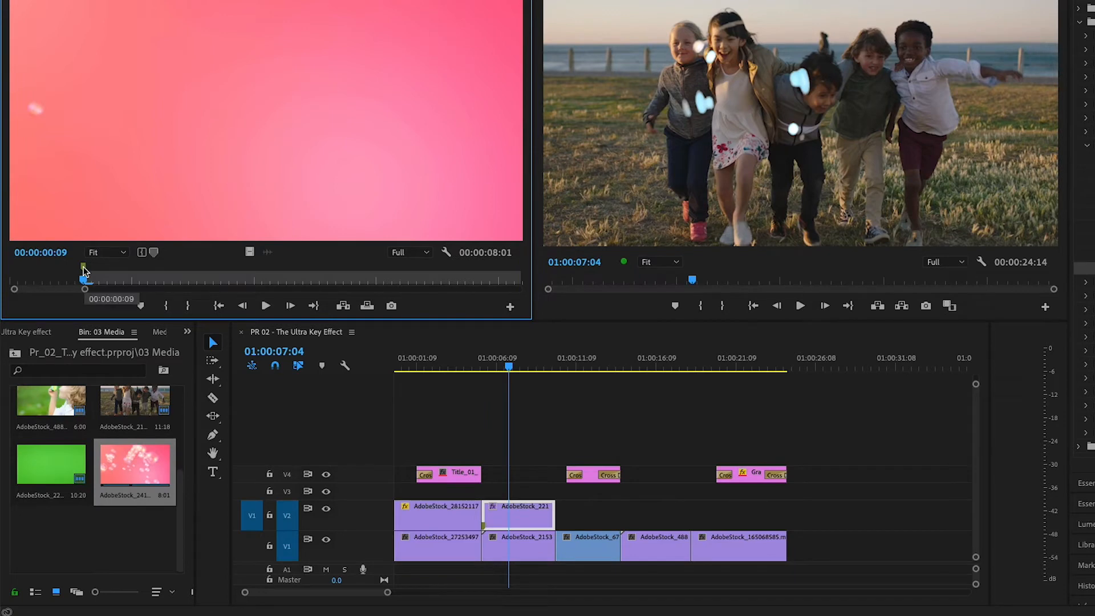
pyautogui.click(265, 306)
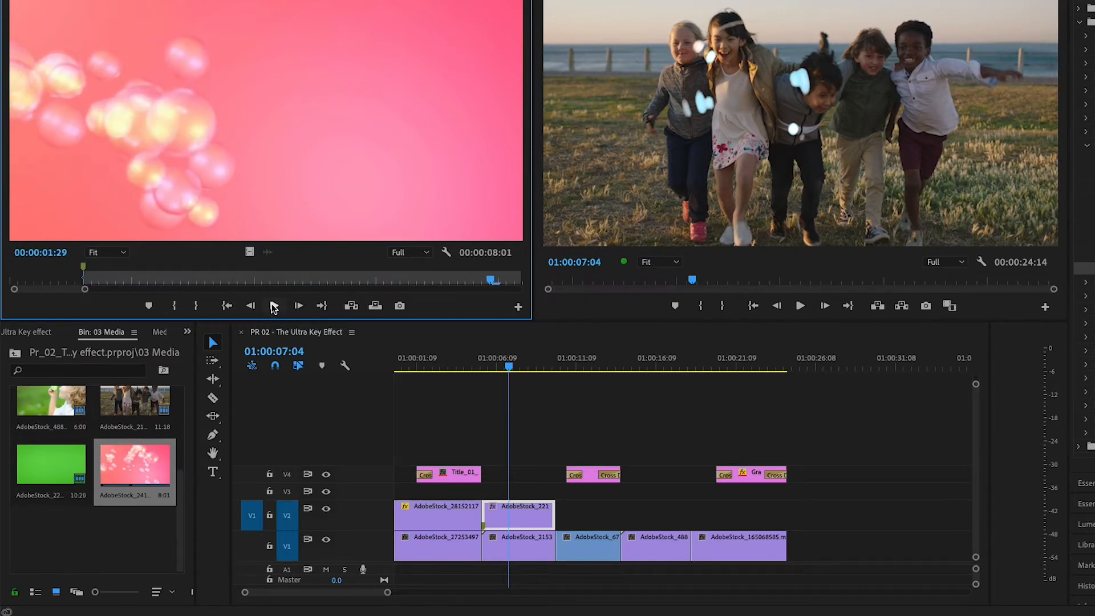
pyautogui.click(273, 308)
# Overwrite the pink bubble clip onto V2 across the full length of the clip of the child blowing bubbles, and play it
pyautogui.click(651, 368)
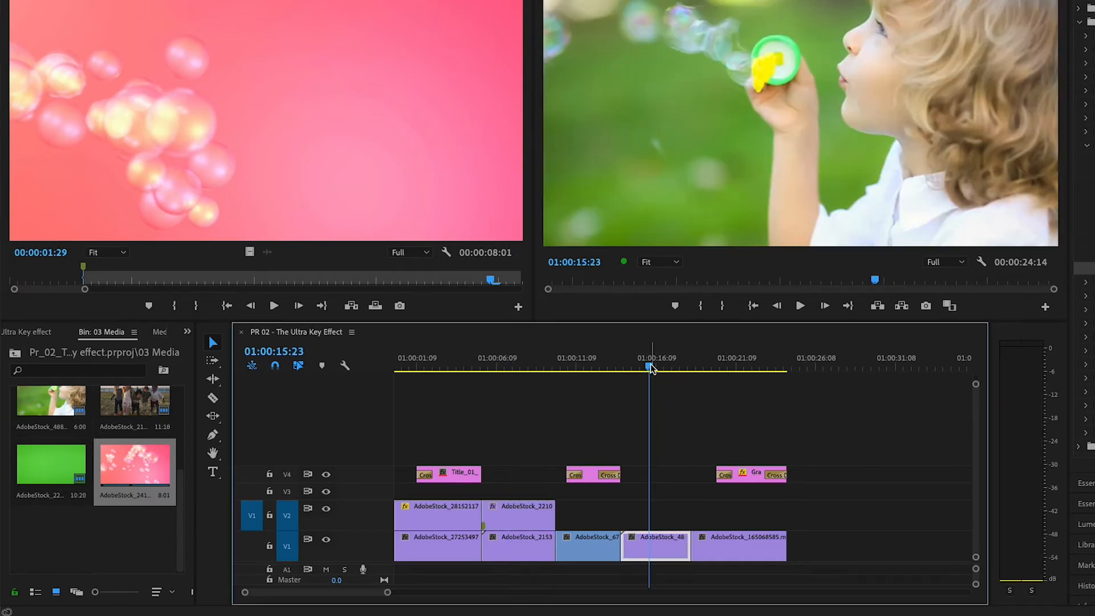
pyautogui.moveTo(652, 368)
pyautogui.mouseDown()
pyautogui.moveTo(643, 368)
pyautogui.moveTo(661, 370)
pyautogui.mouseUp()
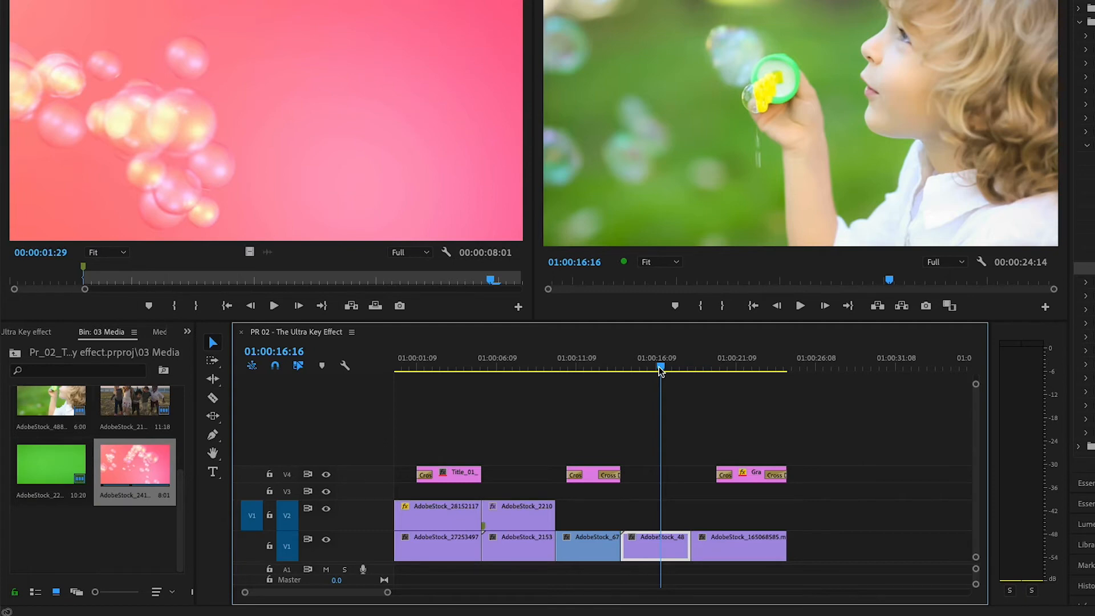
pyautogui.press('x')
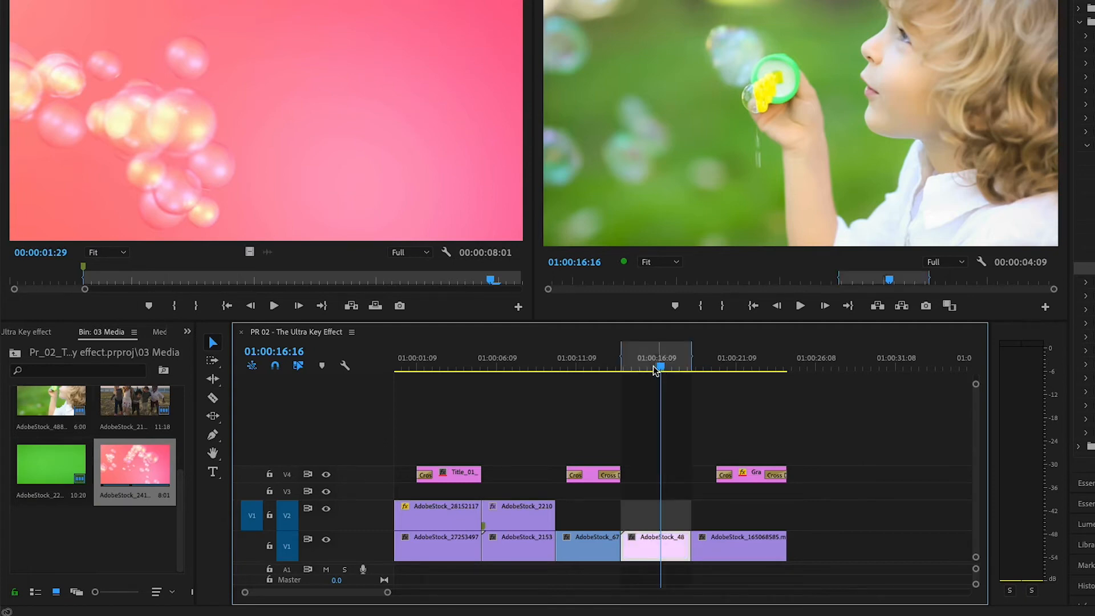
pyautogui.click(375, 306)
pyautogui.click(623, 366)
pyautogui.press('space')
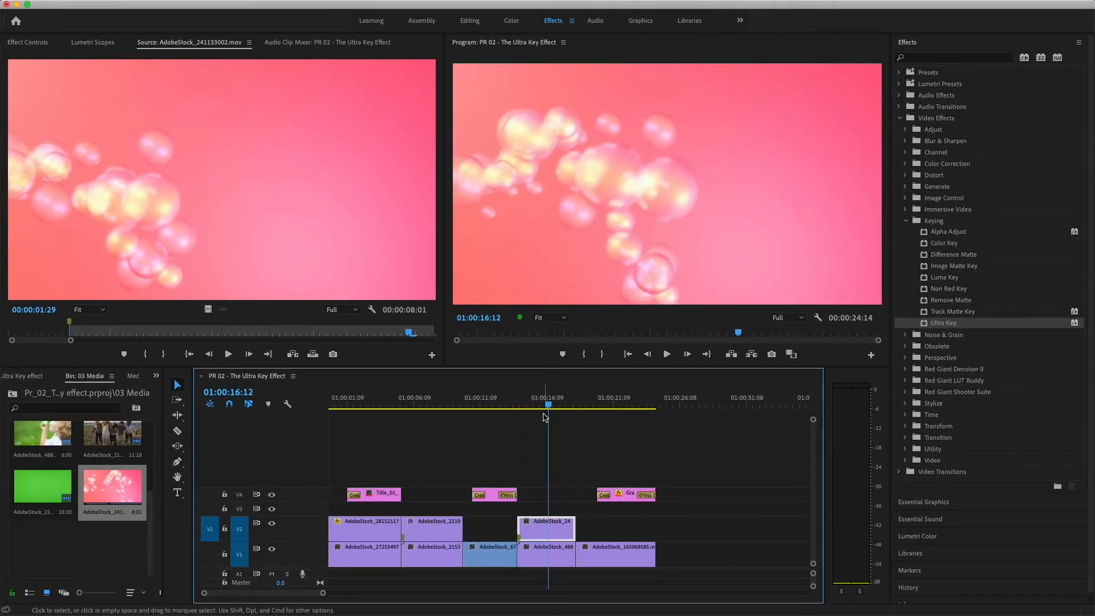
# Apply the Ultra Key effect to the pink bubble clip on V2 and show its effect settings
pyautogui.moveTo(925, 324); pyautogui.dragTo(545, 529)
pyautogui.doubleClick(545, 530)
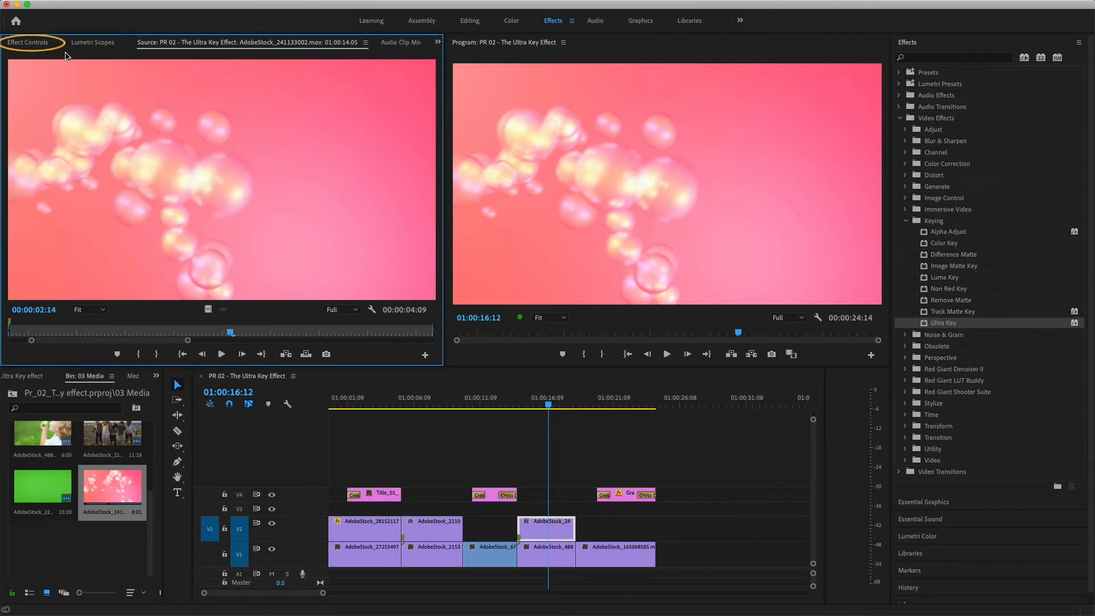
pyautogui.click(34, 42)
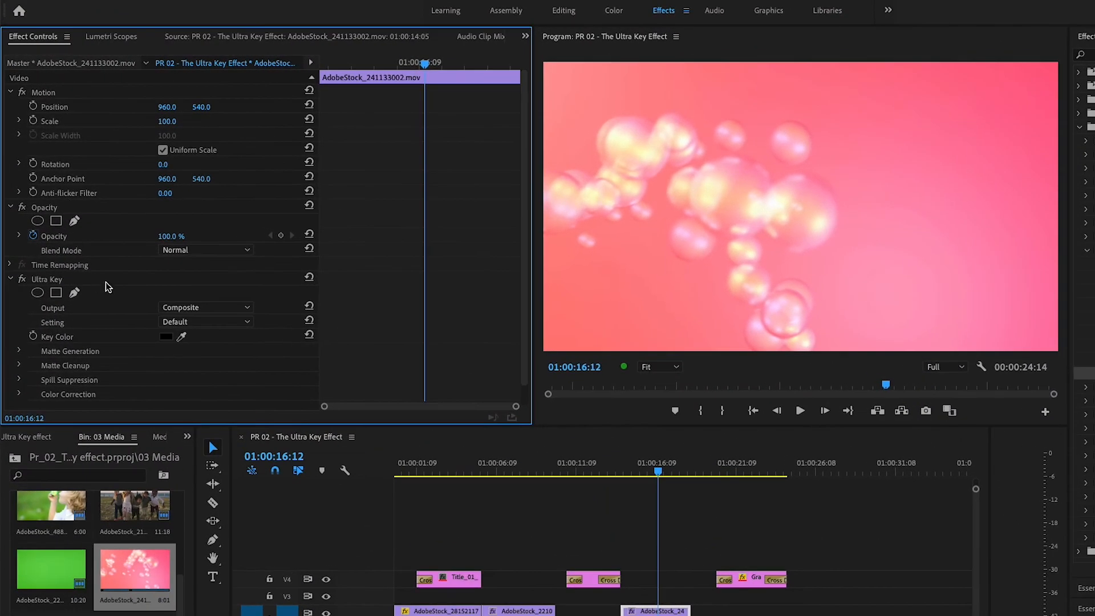
# Expand the Matte Generation, Matte Cleanup, Spill Suppression and Color Correction groups of the pink bubble clip's Ultra Key effect
pyautogui.click(123, 281)
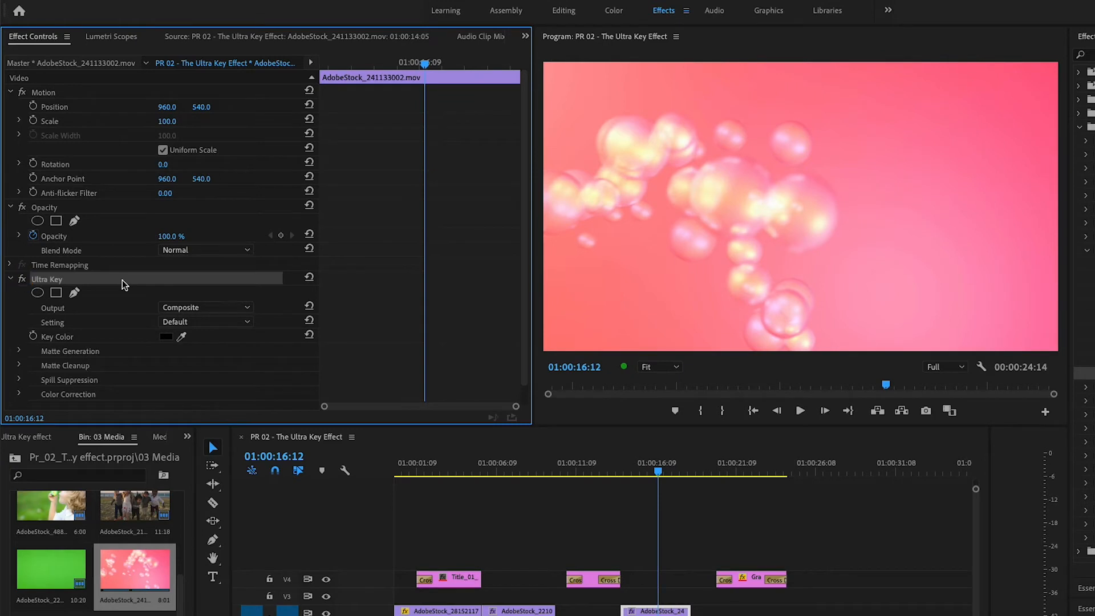
pyautogui.click(19, 393)
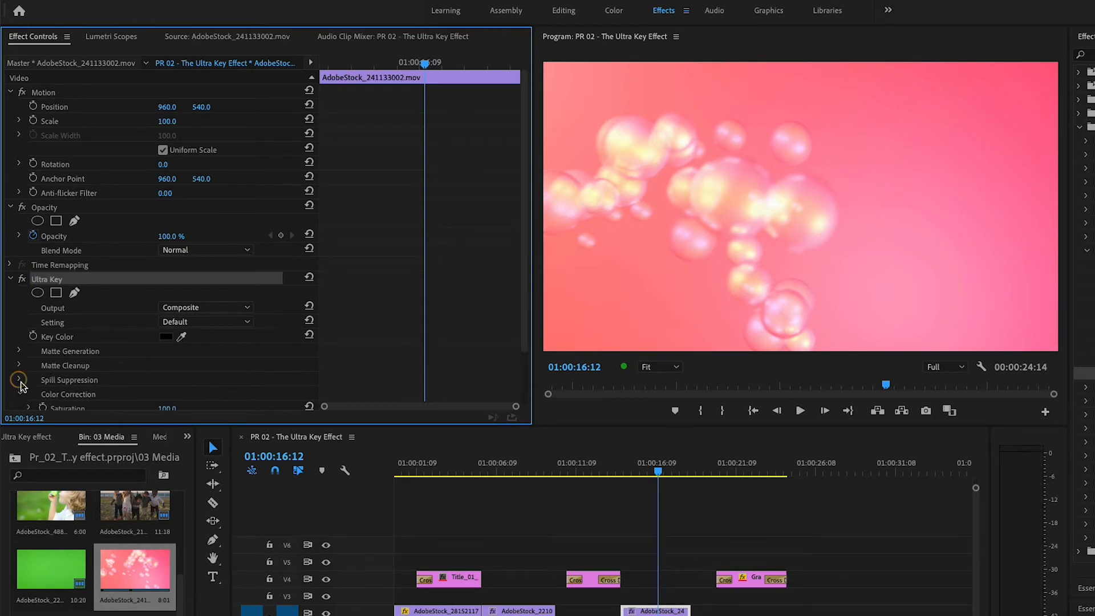
pyautogui.click(19, 365)
pyautogui.click(19, 351)
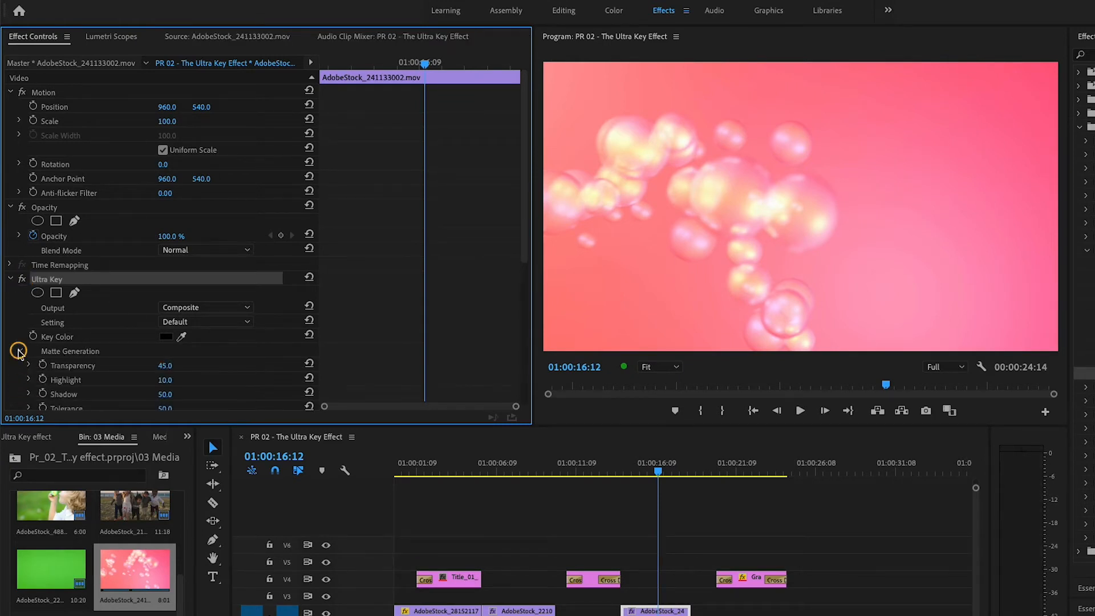
pyautogui.scroll(-5, 525, 366)
pyautogui.scroll(1, 529, 346)
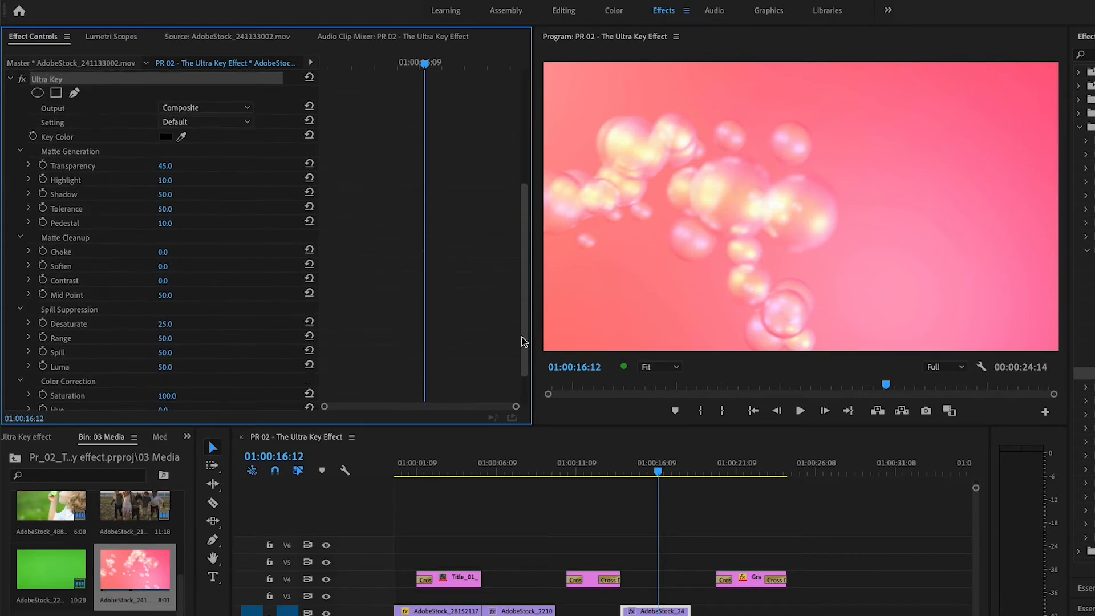
# Sample the pink background as the Ultra Key key color and set the effect's Setting to Aggressive
pyautogui.click(183, 138)
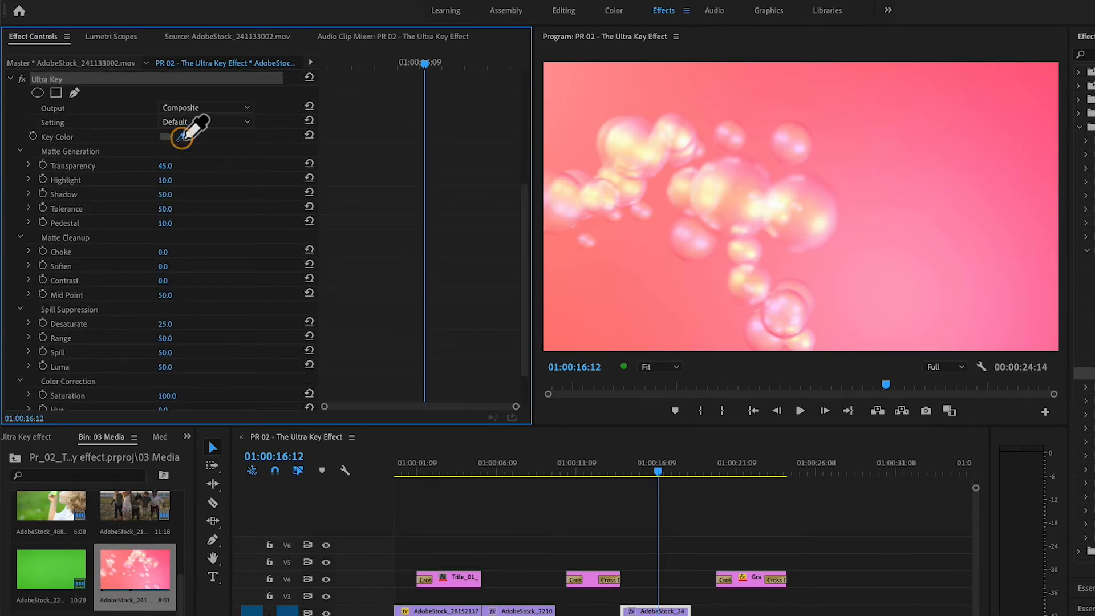
pyautogui.click(986, 124)
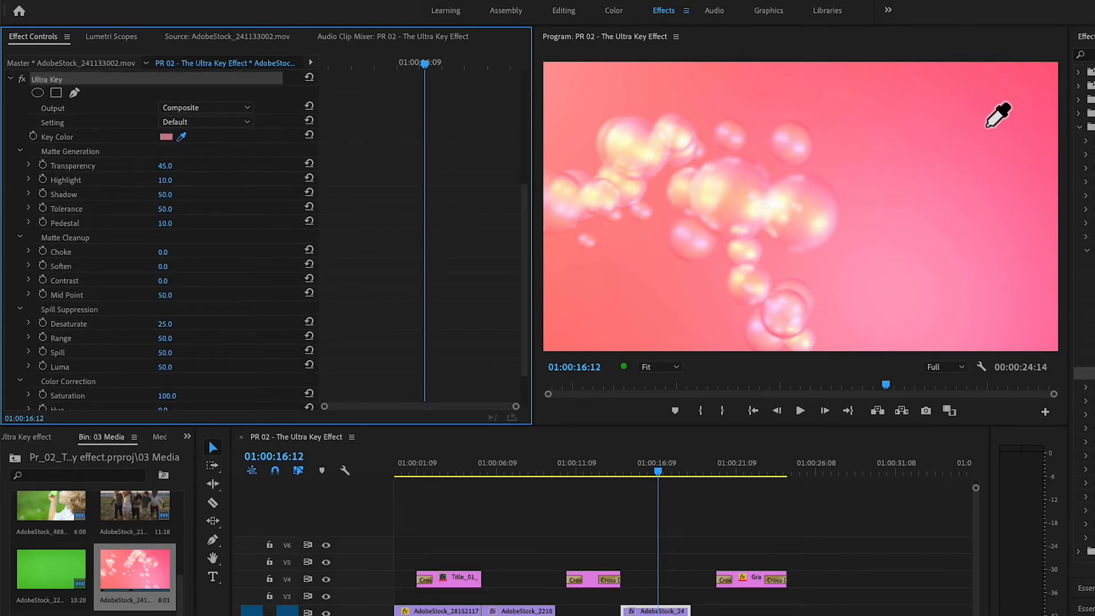
pyautogui.click(245, 124)
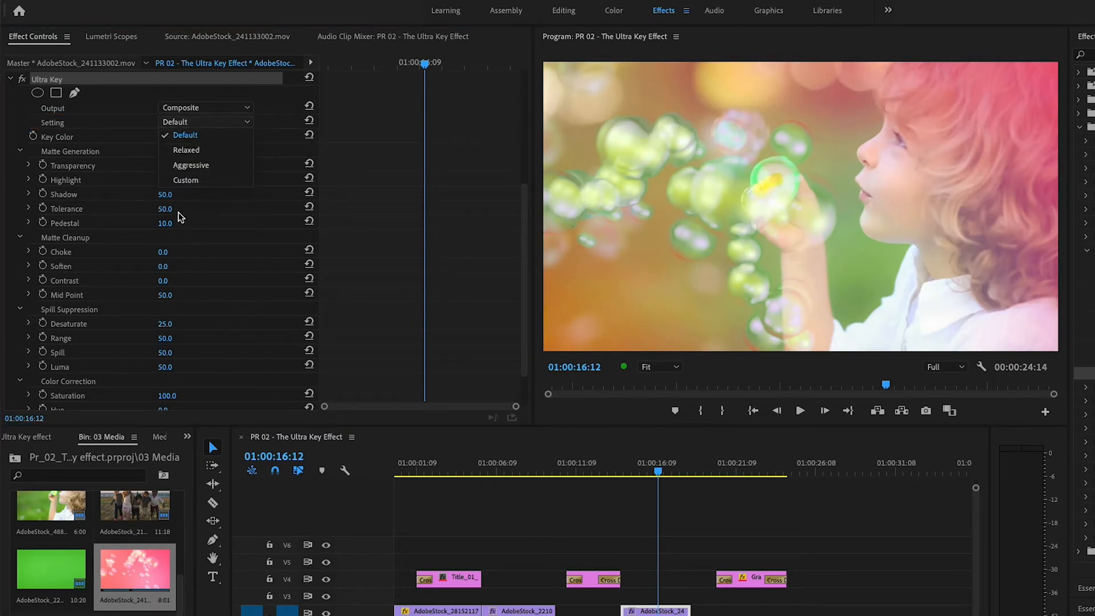
pyautogui.click(219, 168)
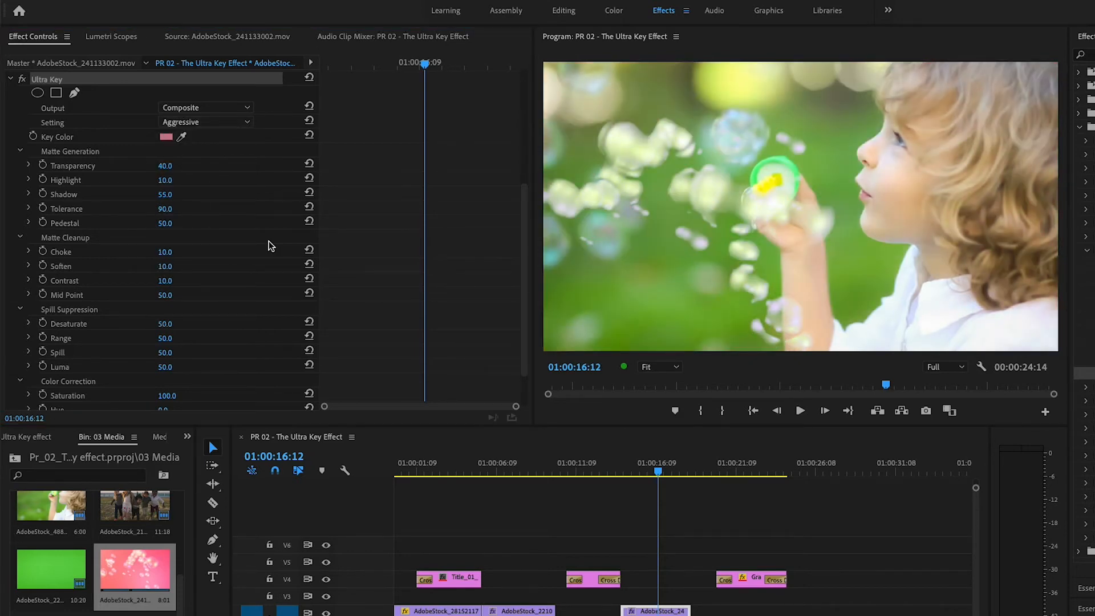
# Switch the Ultra Key output to Alpha Channel and set the matte's Highlight to 13
pyautogui.click(245, 110)
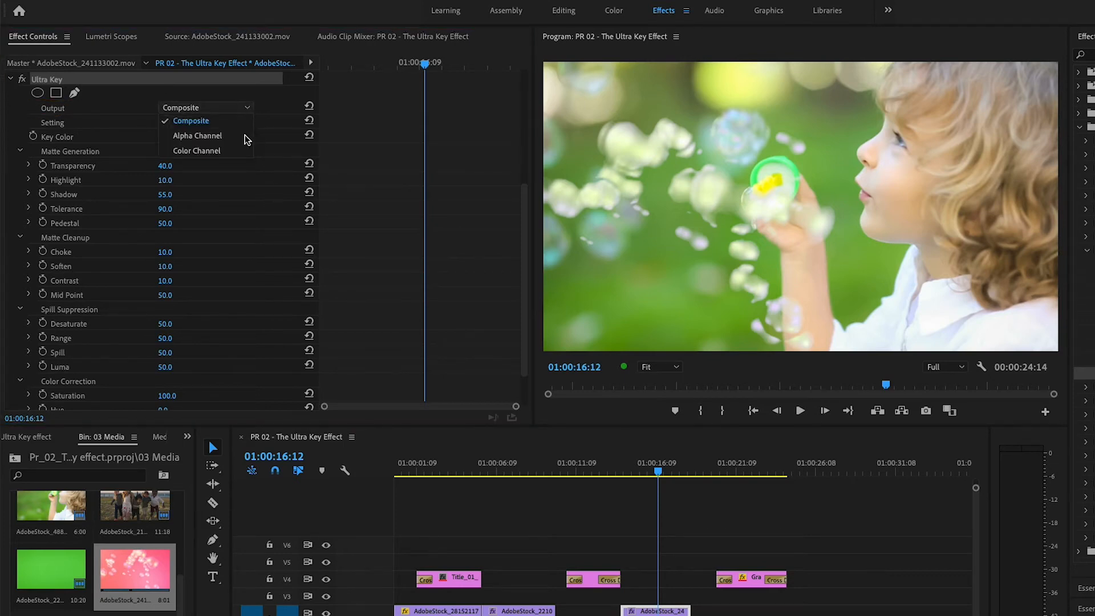
pyautogui.click(231, 137)
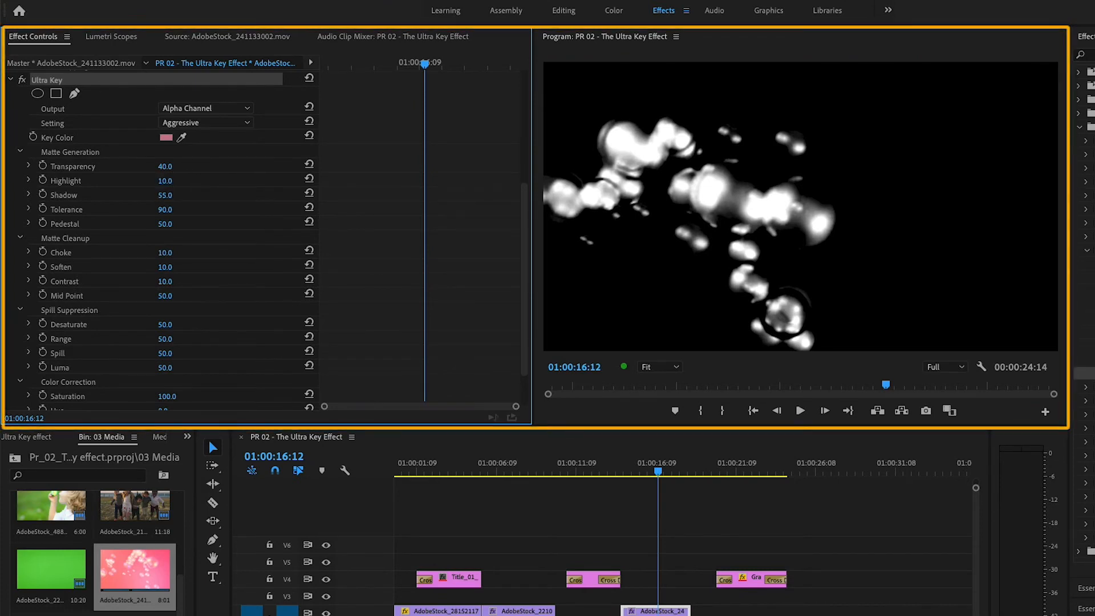
pyautogui.click(165, 183)
pyautogui.write('13')
pyautogui.press('Return')
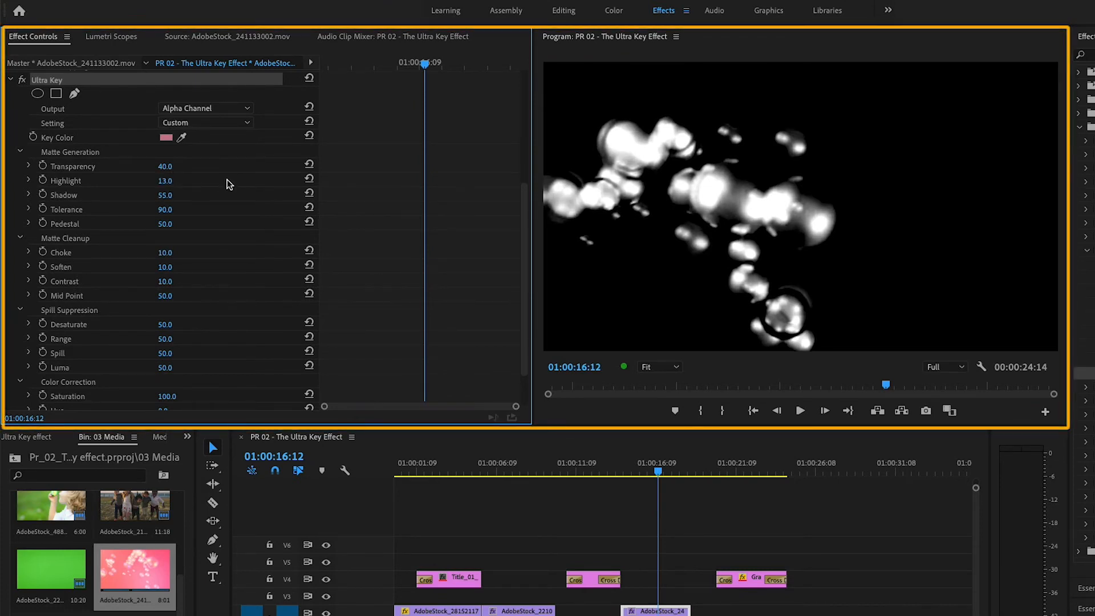
# Set the matte's Shadow to 36.8 and its Pedestal to 10
pyautogui.click(28, 194)
pyautogui.moveTo(177, 220); pyautogui.dragTo(130, 221)
pyautogui.click(29, 195)
pyautogui.moveTo(166, 227); pyautogui.dragTo(206, 227)
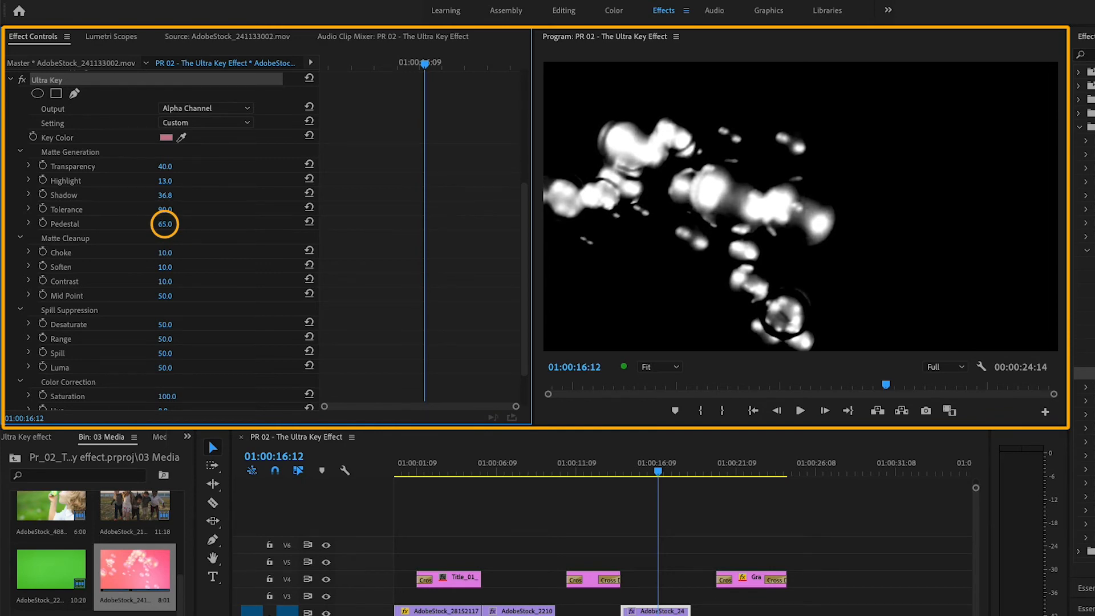
pyautogui.moveTo(184, 227); pyautogui.dragTo(165, 226)
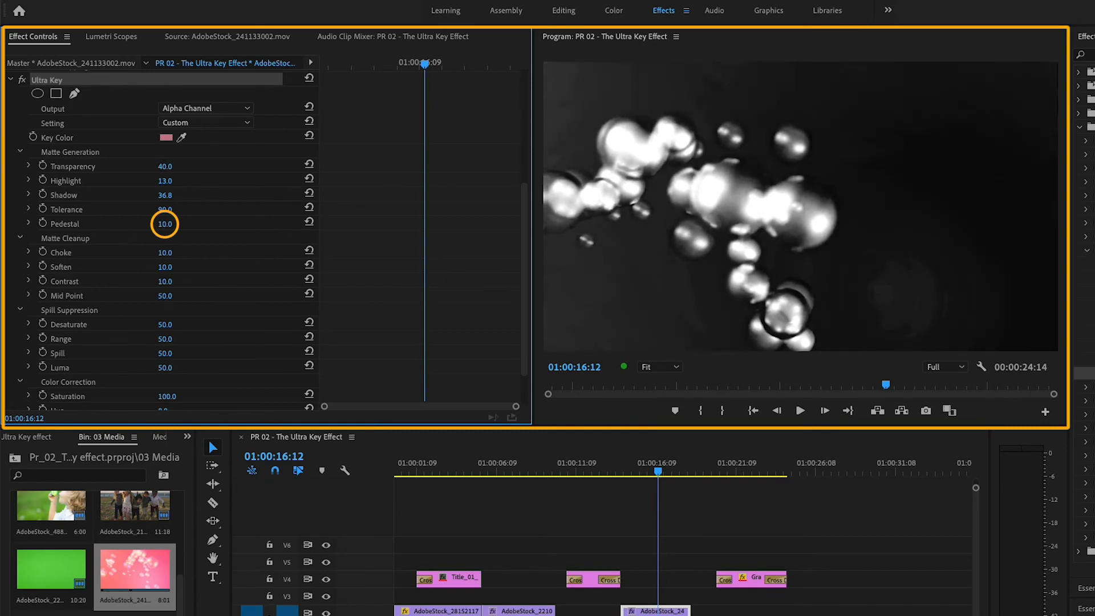
# Return the Ultra Key output to Composite and set Transparency to 100, Tolerance to 31, Soften to 13 and Desaturate to 100
pyautogui.click(246, 109)
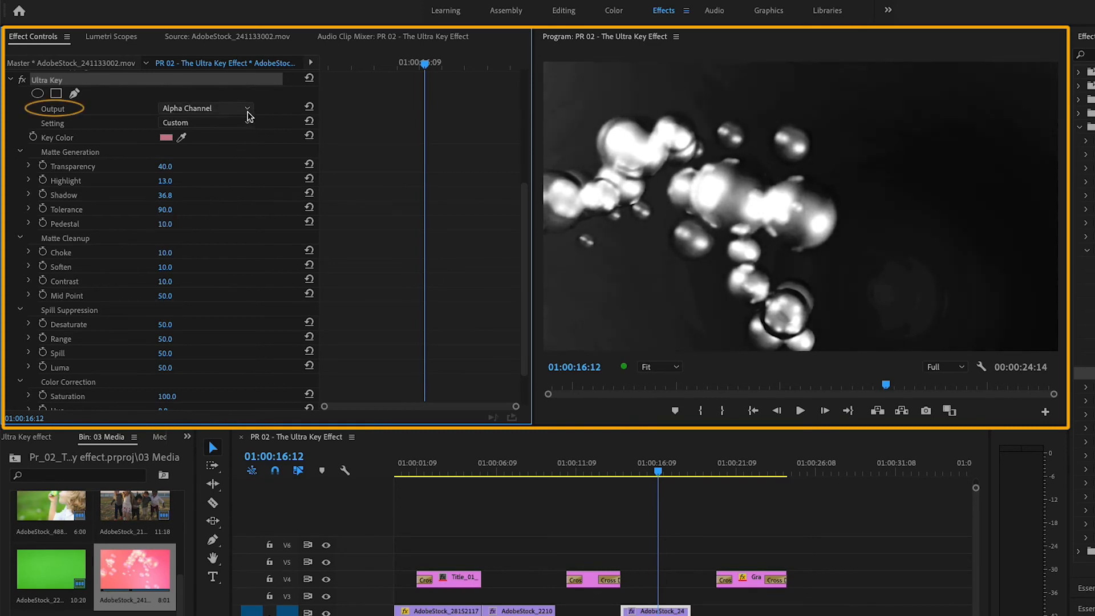
pyautogui.click(247, 119)
pyautogui.moveTo(167, 167); pyautogui.dragTo(162, 210)
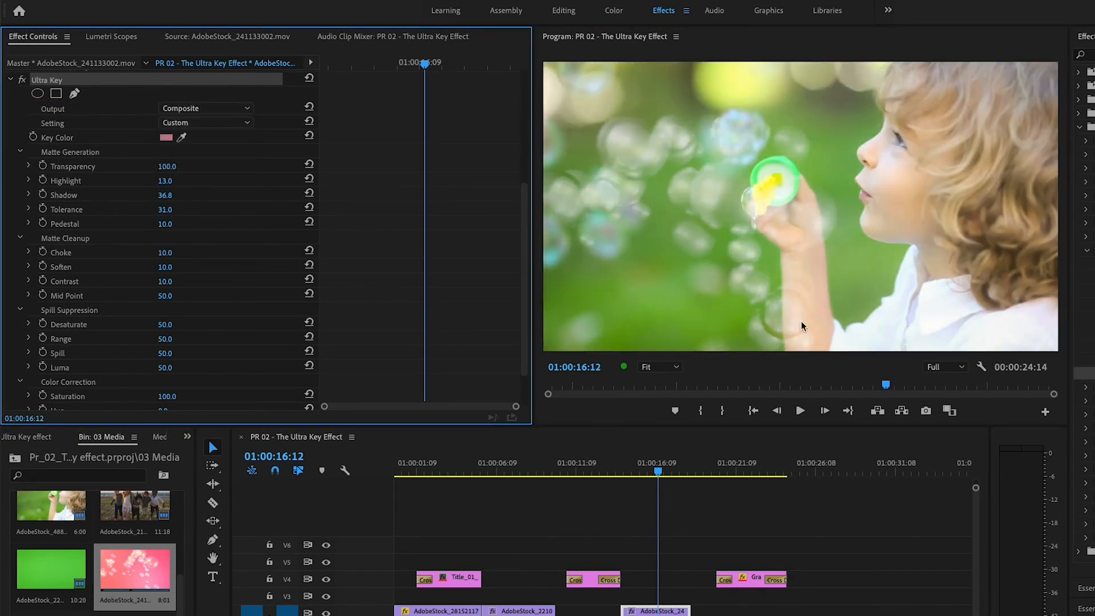
pyautogui.moveTo(657, 471); pyautogui.dragTo(641, 470)
pyautogui.moveTo(164, 268); pyautogui.dragTo(177, 268)
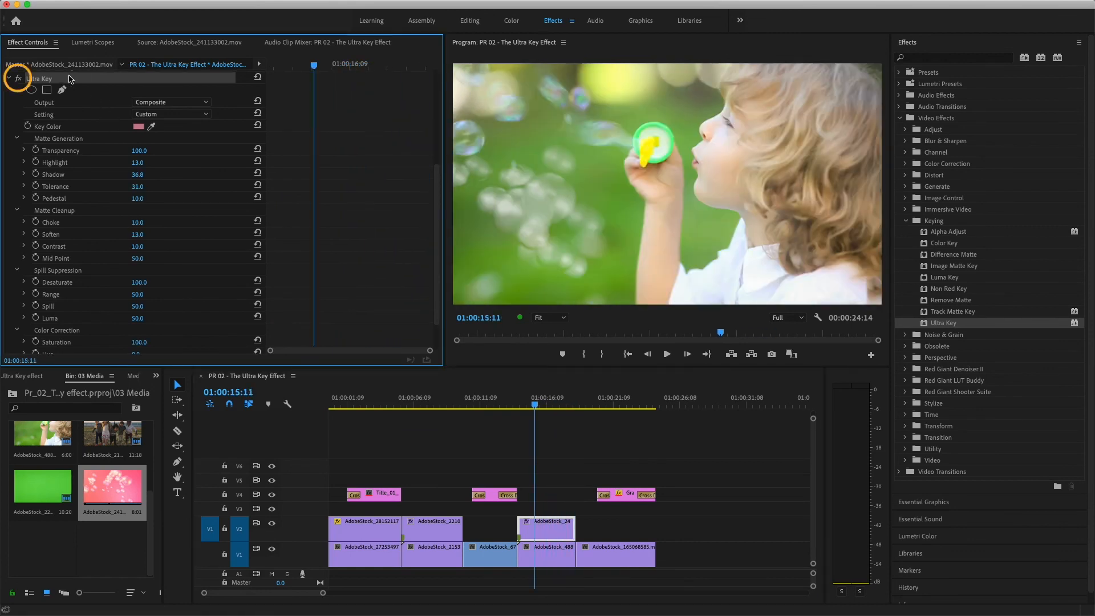
# Save the Ultra Key settings as the preset "Bubbles Ultra Key Preset" with a short description, and check it in the Presets folder
pyautogui.rightClick(79, 82)
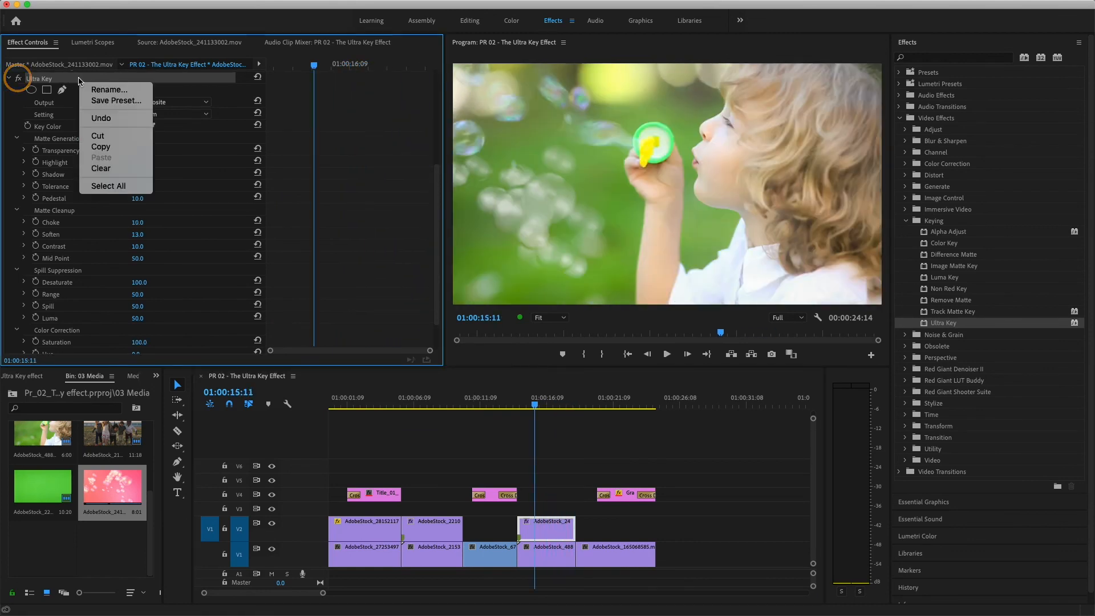
pyautogui.click(146, 102)
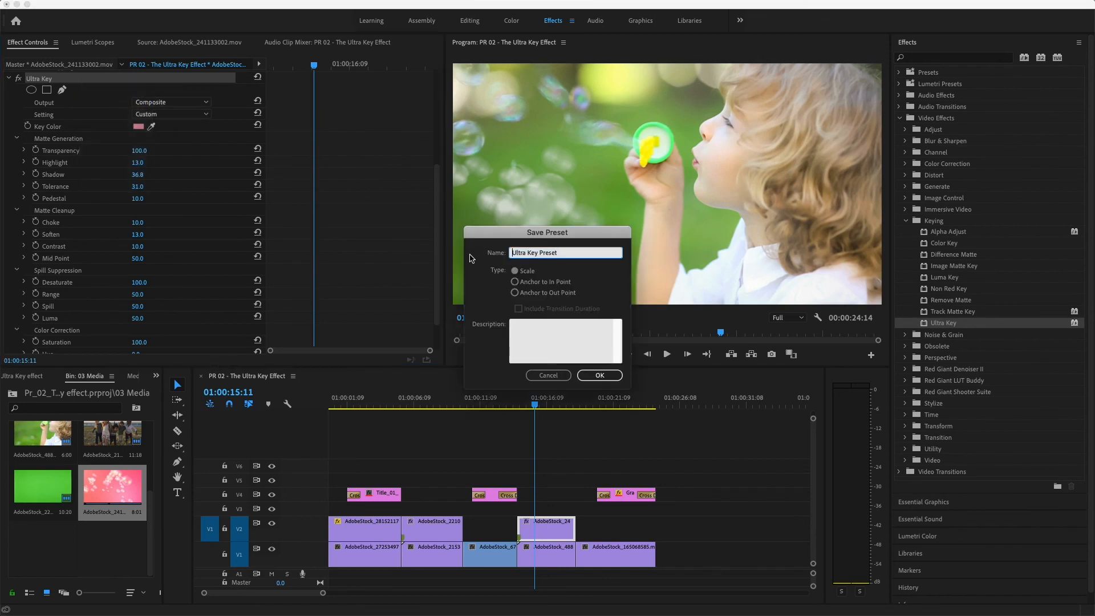
pyautogui.write('Bubbles')
pyautogui.click(590, 346)
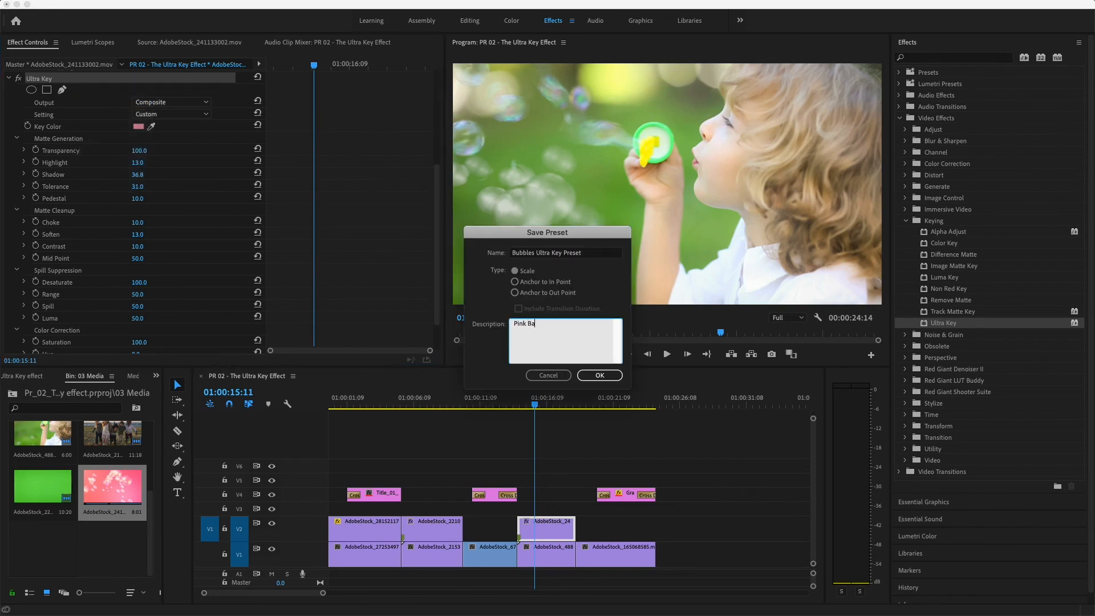
pyautogui.click(599, 376)
pyautogui.click(900, 72)
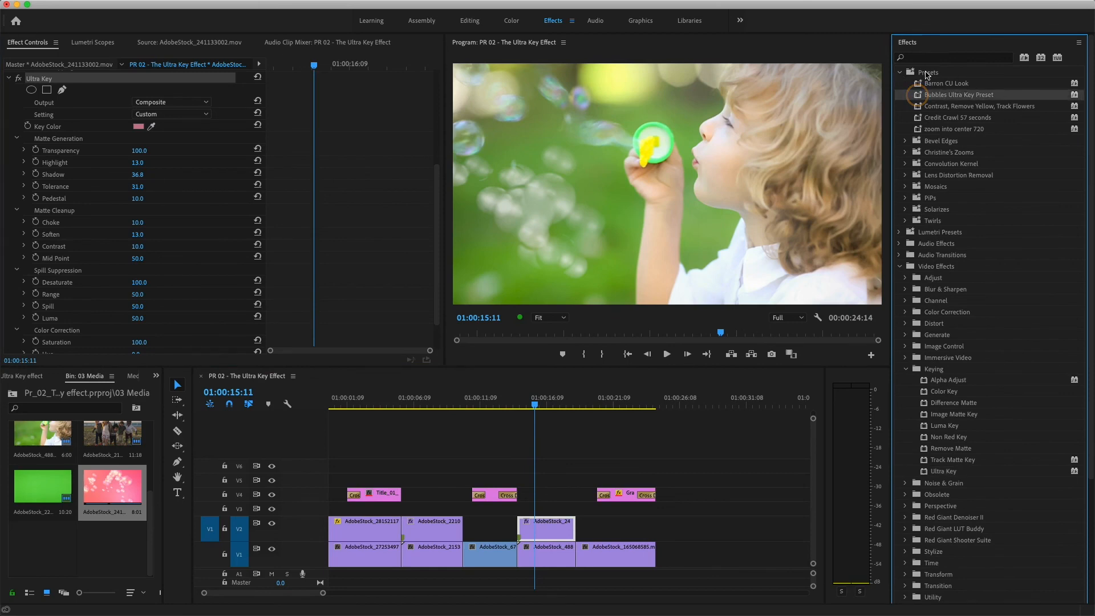
pyautogui.click(899, 72)
# Play the sequence from an earlier point to review the keyed bubbles over the clips of the children
pyautogui.moveTo(536, 406); pyautogui.dragTo(463, 405)
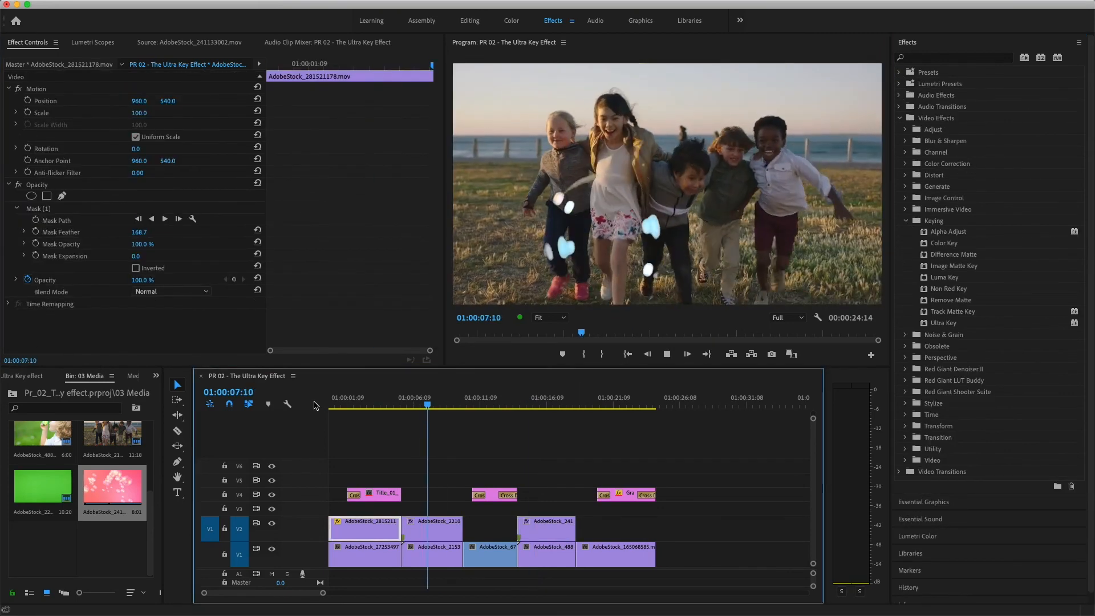